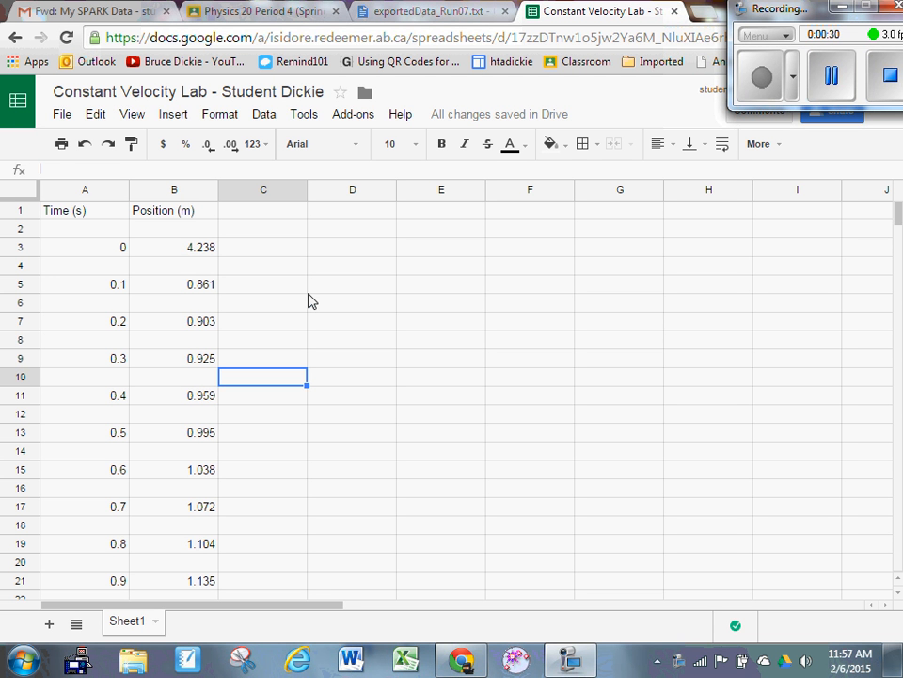
Select the time values in A3:A95 and start inserting a chart from them
{"action": "left_click", "coordinate": [94, 250]}
{"action": "left_click_drag", "start_coordinate": [94, 252], "coordinate": [115, 256]}
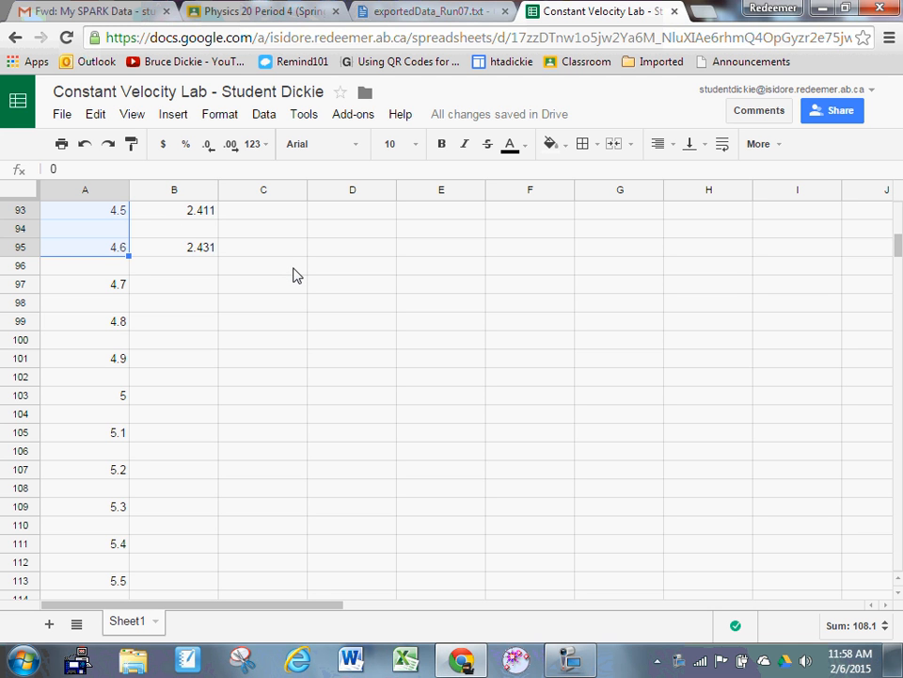
{"action": "scroll", "coordinate": [294, 274], "scroll_direction": "up", "scroll_amount": 3}
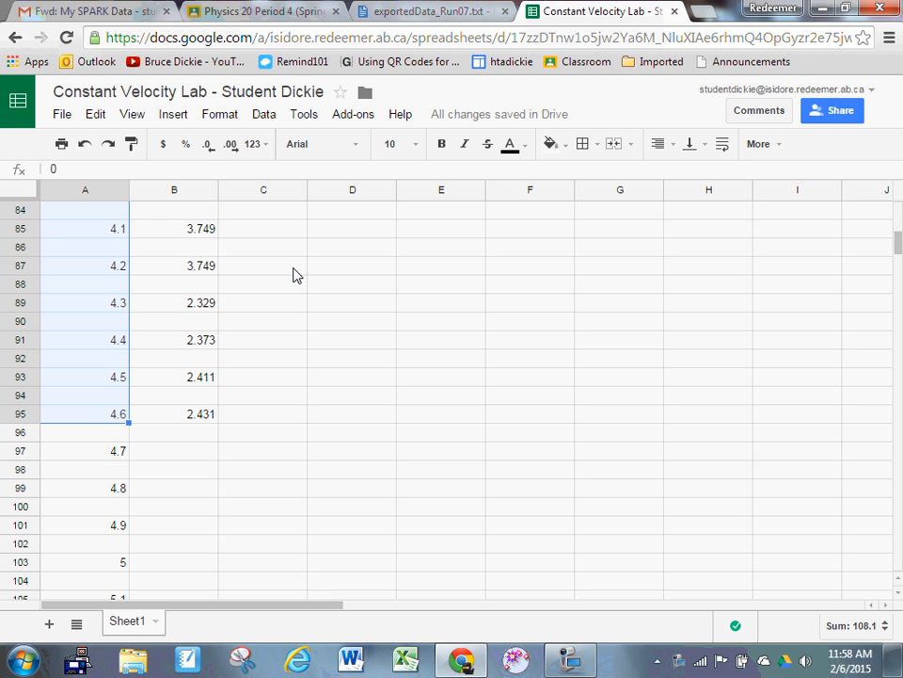
{"action": "left_click", "coordinate": [566, 651]}
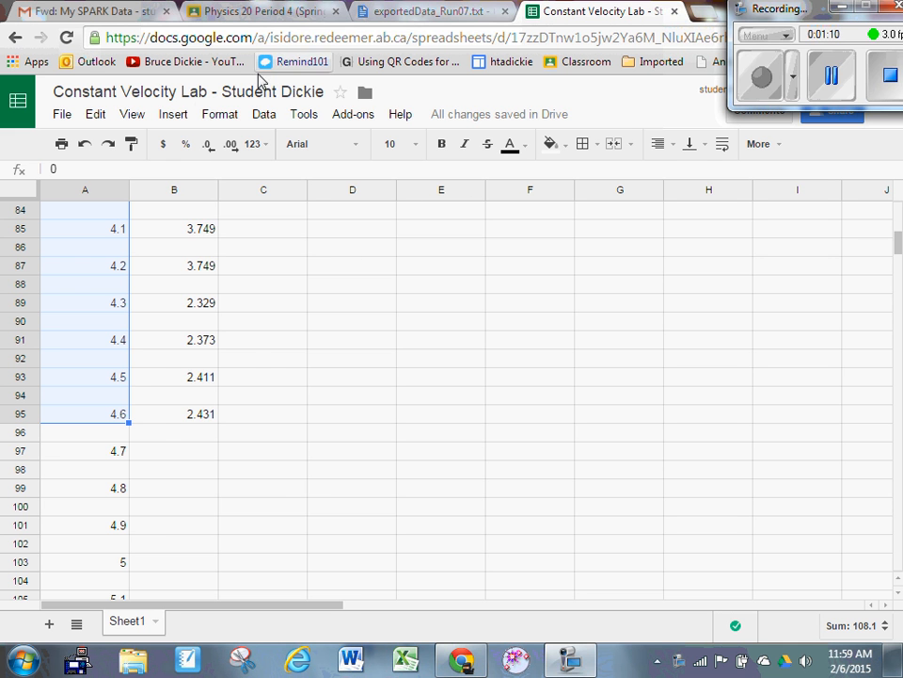
{"action": "left_click", "coordinate": [184, 118]}
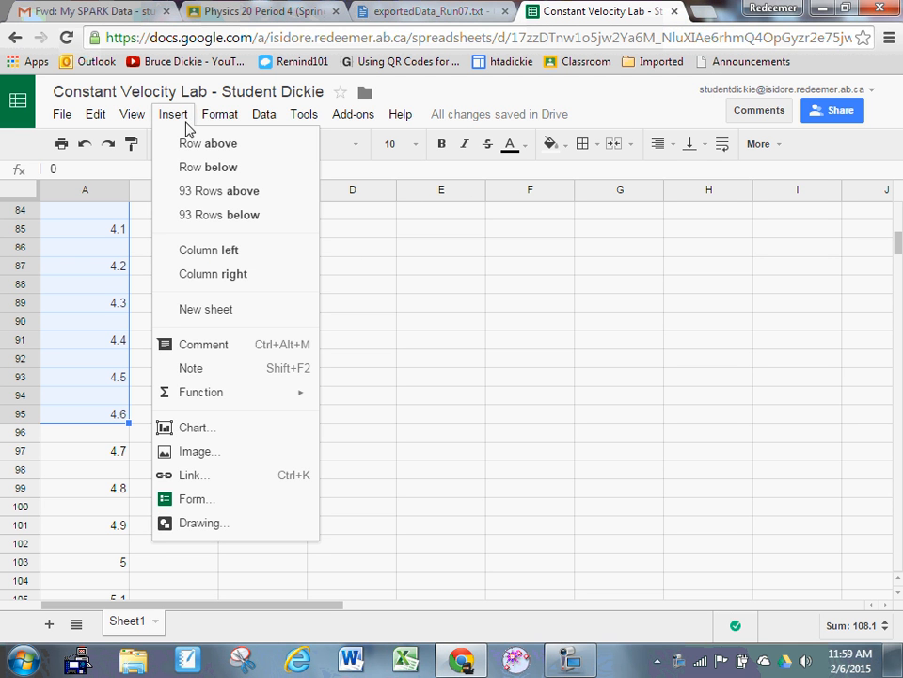
{"action": "left_click", "coordinate": [214, 430]}
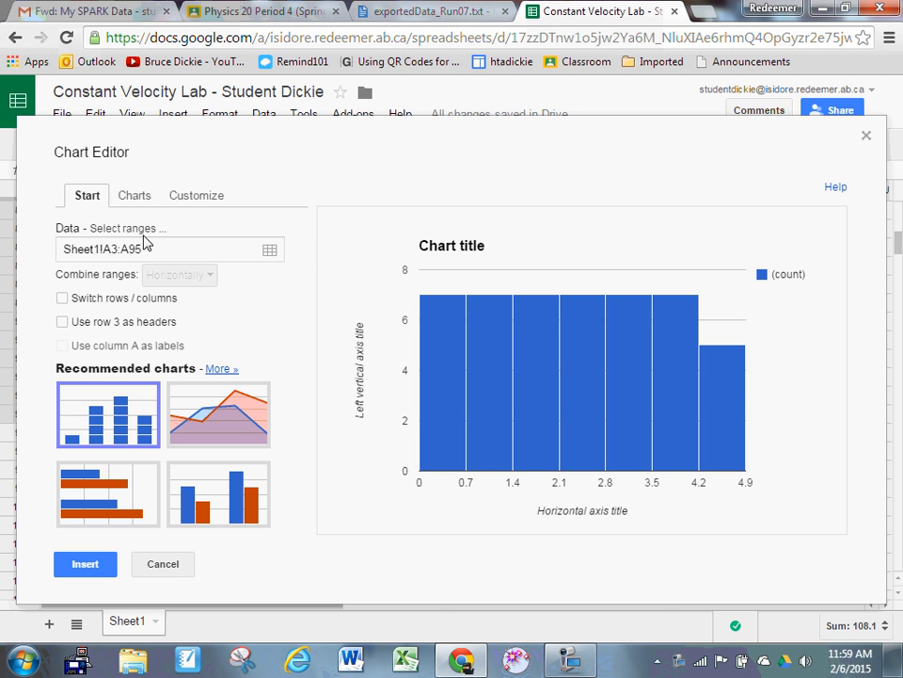
Add the position values in B3:B95 as a second data range for the chart
{"action": "left_click", "coordinate": [277, 256]}
{"action": "left_click", "coordinate": [116, 220]}
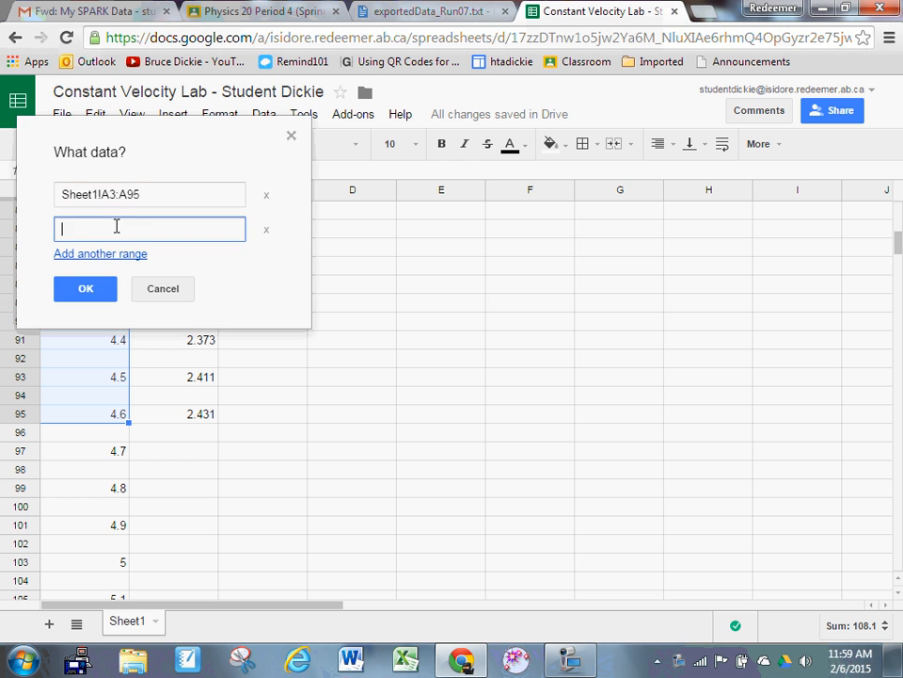
{"action": "left_click_drag", "start_coordinate": [66, 142], "coordinate": [369, 169]}
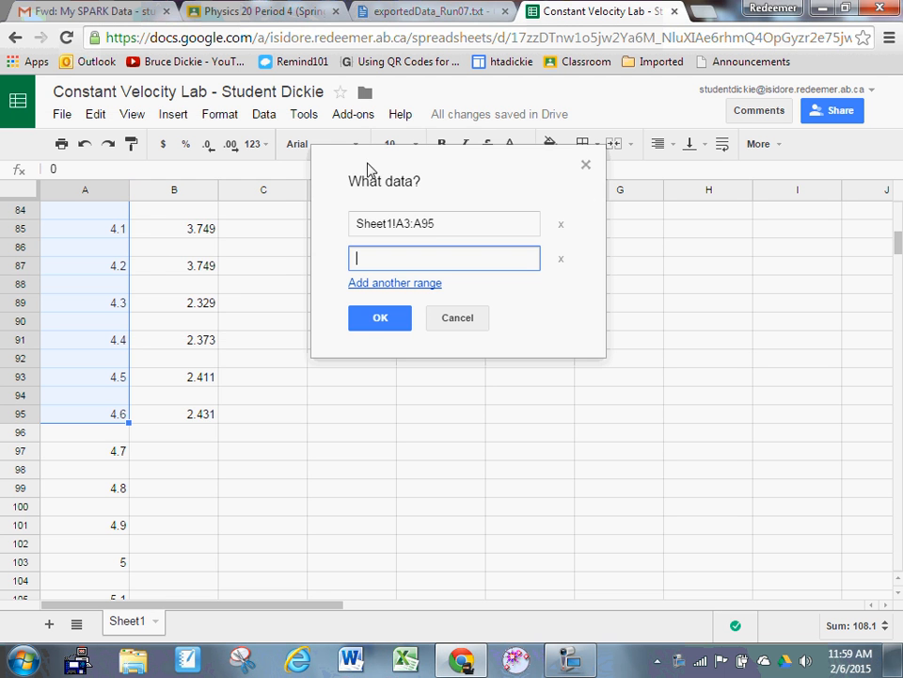
{"action": "scroll", "coordinate": [217, 316], "scroll_direction": "up", "scroll_amount": 15}
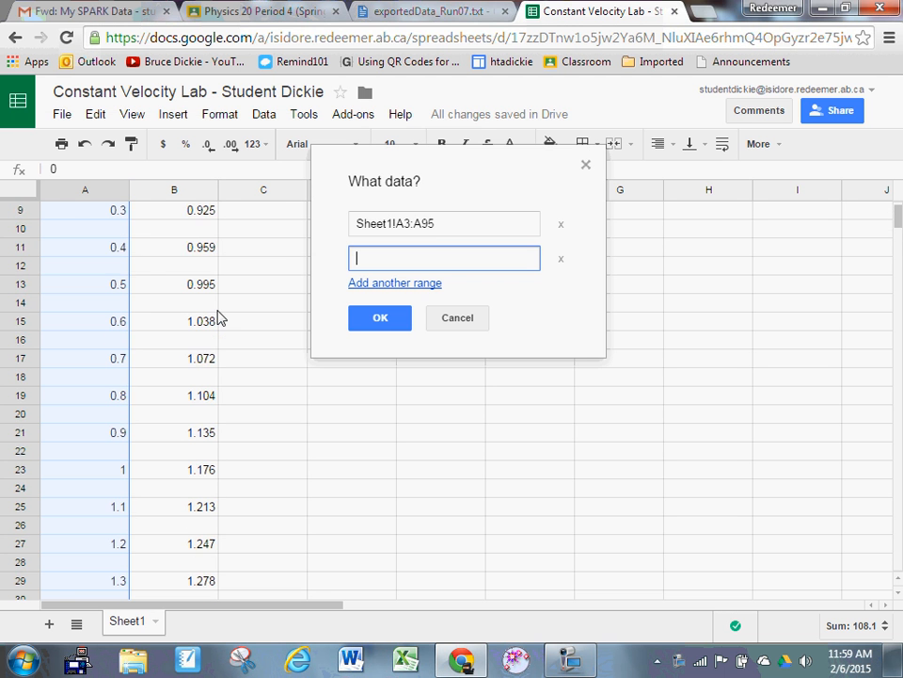
{"action": "scroll", "coordinate": [217, 317], "scroll_direction": "up", "scroll_amount": 3}
{"action": "mouse_move", "coordinate": [199, 251]}
{"action": "left_mouse_down"}
{"action": "mouse_move", "coordinate": [228, 602]}
{"action": "mouse_move", "coordinate": [215, 640]}
{"action": "mouse_move", "coordinate": [236, 383]}
{"action": "mouse_move", "coordinate": [199, 250]}
{"action": "left_mouse_up"}
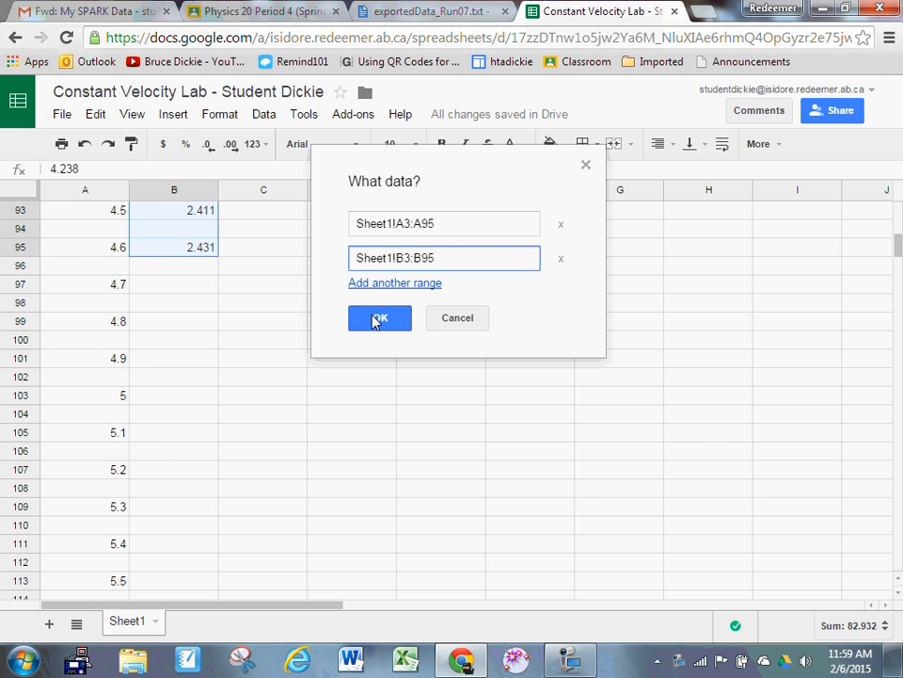
{"action": "left_click", "coordinate": [376, 320]}
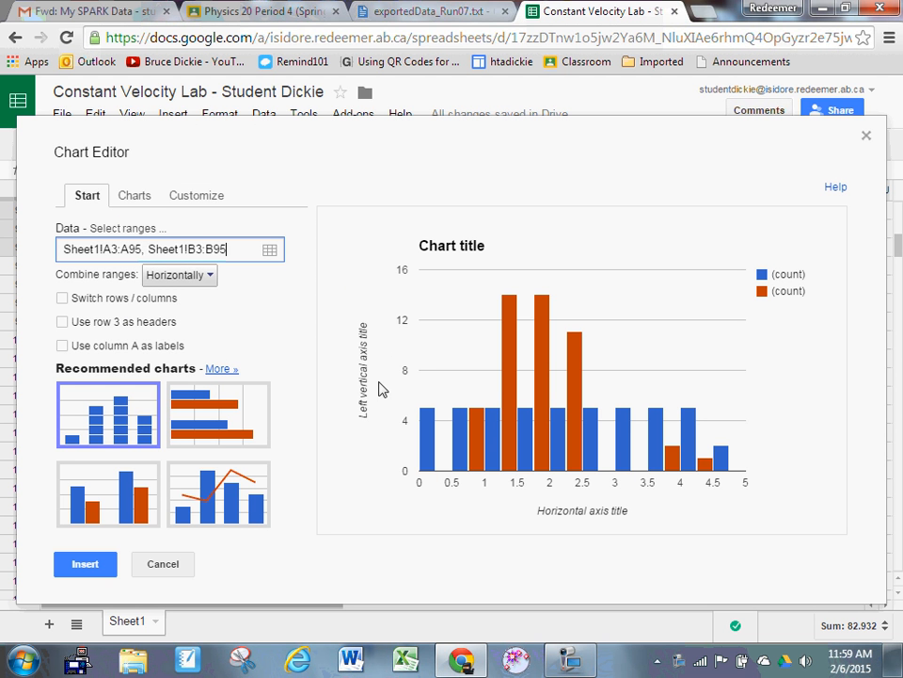
Change the chart type to a scatter chart and insert it into the sheet
{"action": "mouse_move", "coordinate": [471, 426]}
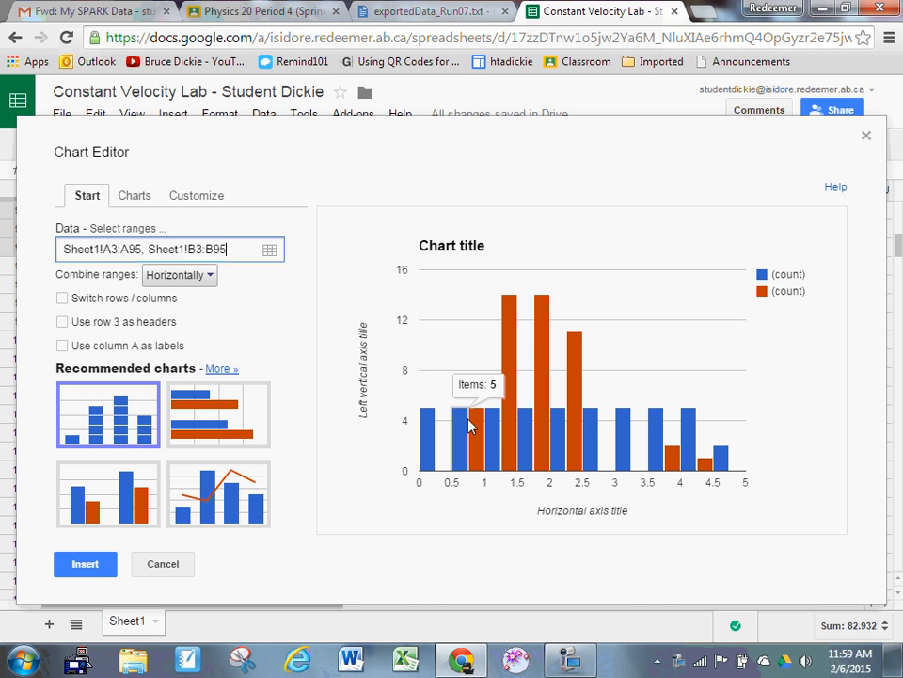
{"action": "left_click", "coordinate": [134, 195]}
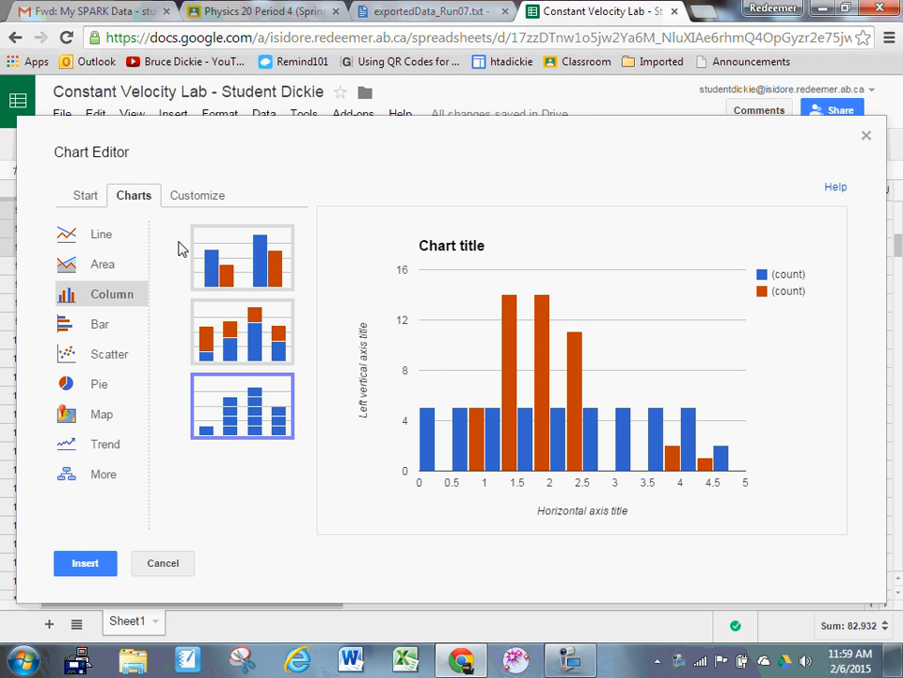
{"action": "left_click", "coordinate": [122, 357]}
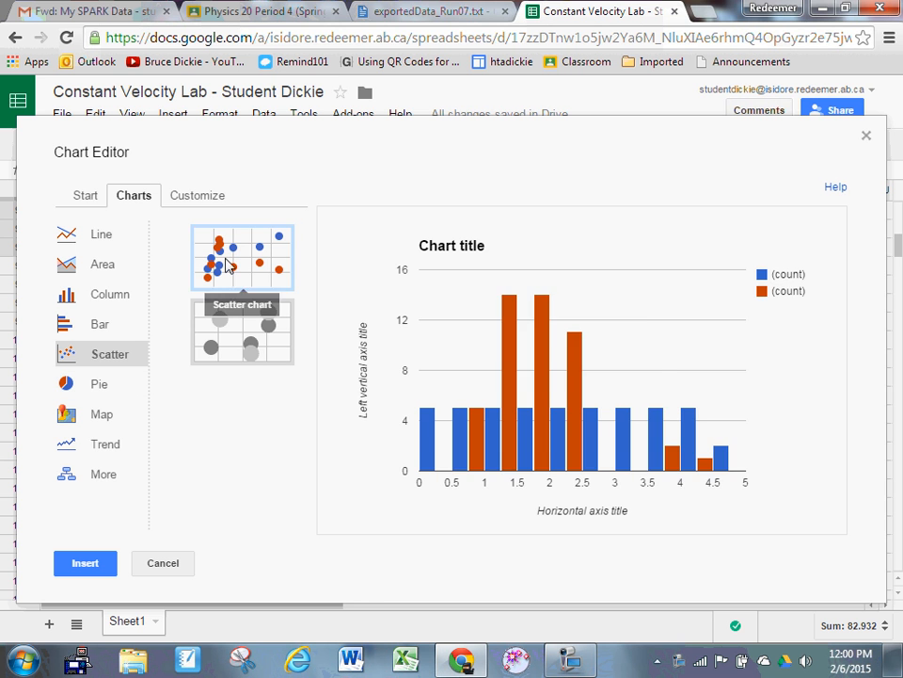
{"action": "left_click", "coordinate": [226, 263]}
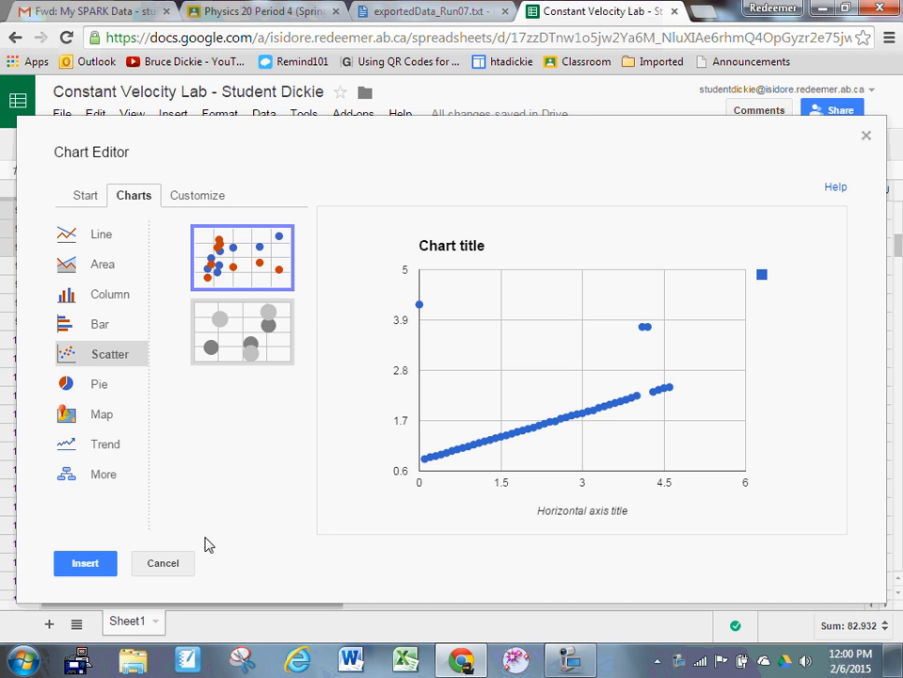
{"action": "left_click", "coordinate": [84, 565]}
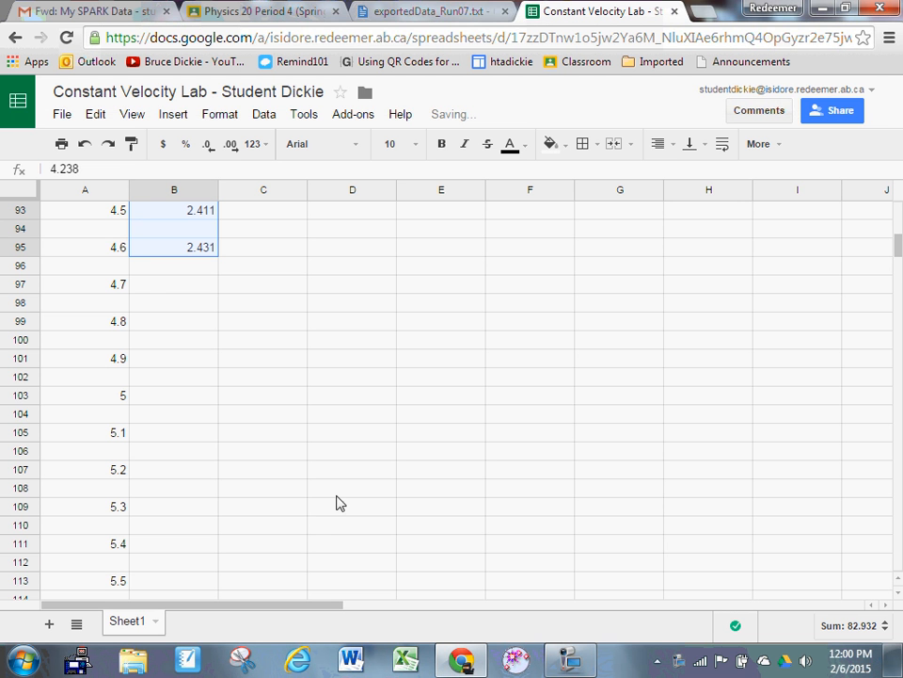
Move the scatter chart beside the data so that it no longer covers the time and position columns
{"action": "scroll", "coordinate": [625, 415], "scroll_direction": "up", "scroll_amount": 4}
{"action": "left_click_drag", "start_coordinate": [899, 238], "coordinate": [897, 196]}
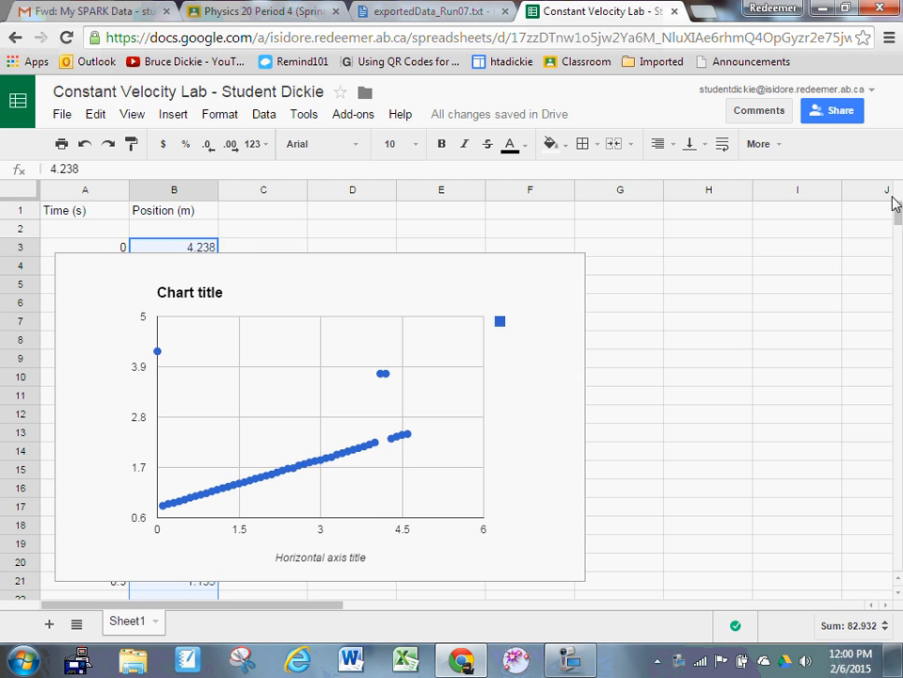
{"action": "left_click", "coordinate": [360, 264]}
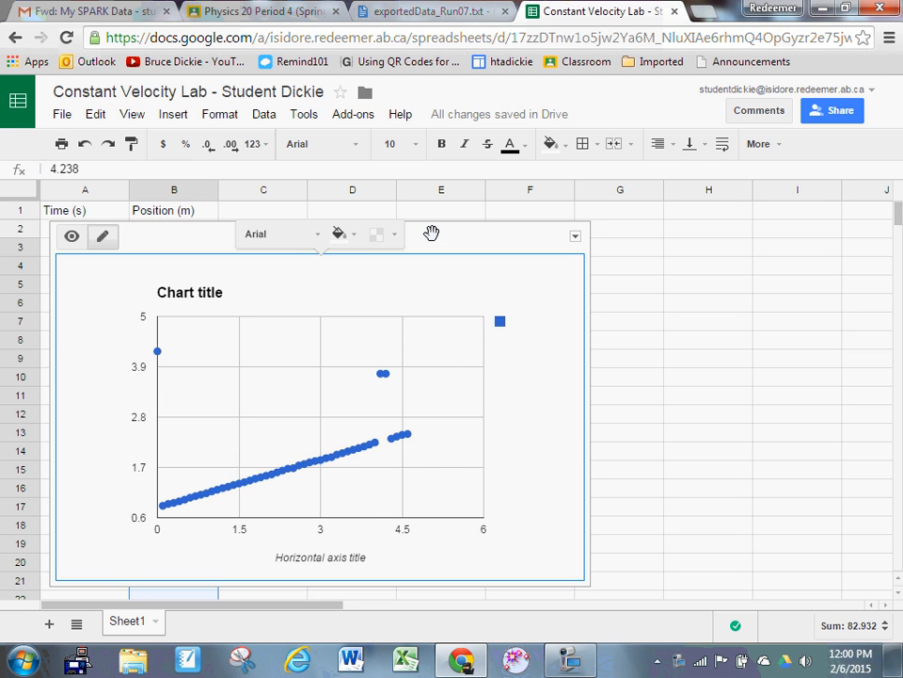
{"action": "left_click_drag", "start_coordinate": [460, 232], "coordinate": [692, 236]}
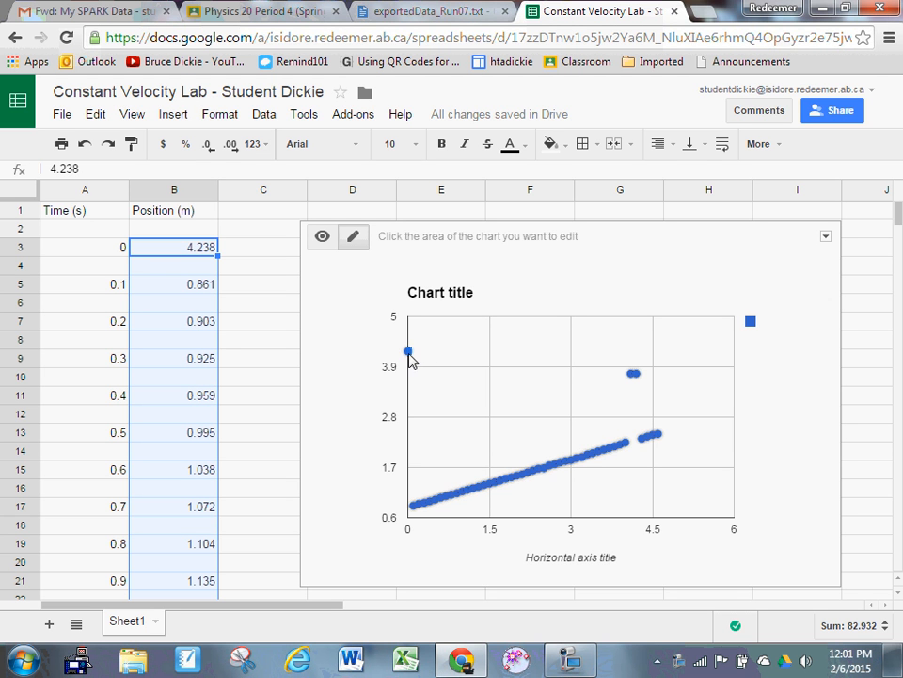
Clear the outlying first data point at time 0 from cells A3:B3
{"action": "left_click", "coordinate": [94, 250]}
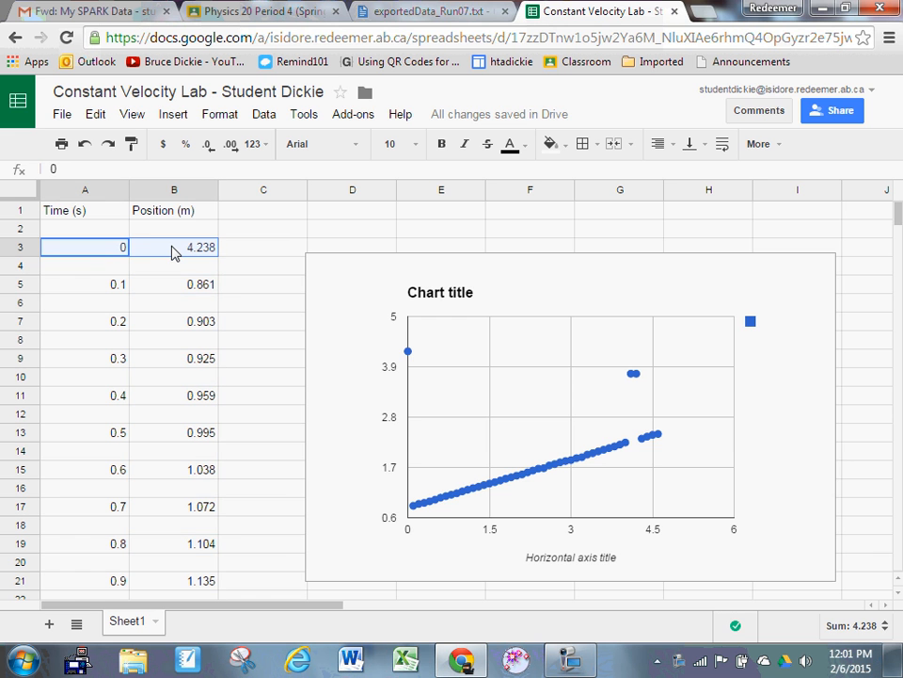
{"action": "left_click_drag", "start_coordinate": [172, 252], "coordinate": [175, 253]}
{"action": "key", "text": "Delete"}
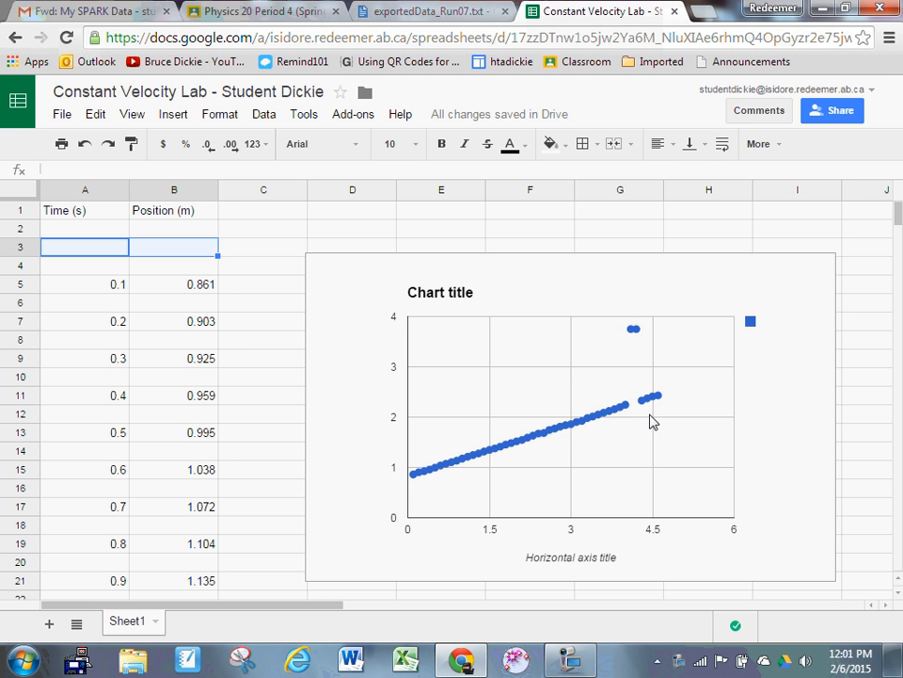
Clear the time and position data for 4.4 to 4.6 s in A91:B95
{"action": "scroll", "coordinate": [309, 443], "scroll_direction": "down", "scroll_amount": 3}
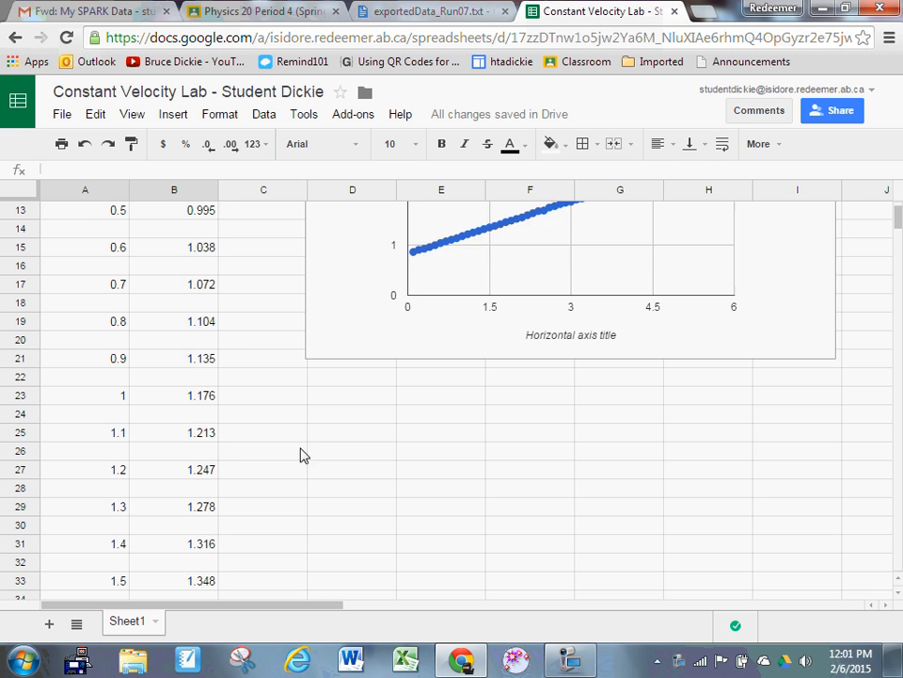
{"action": "scroll", "coordinate": [301, 454], "scroll_direction": "down", "scroll_amount": 12}
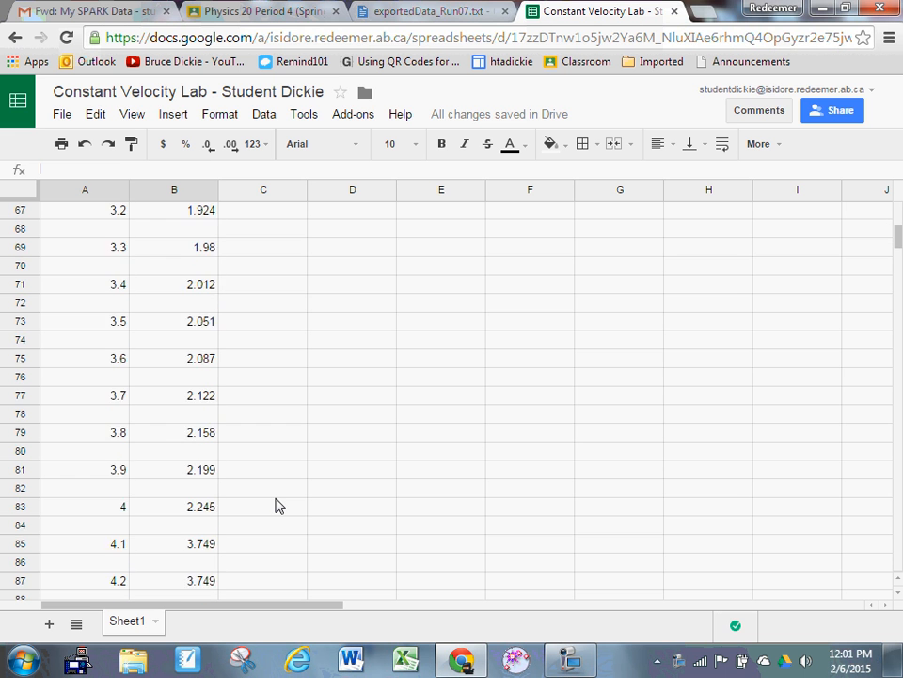
{"action": "scroll", "coordinate": [278, 506], "scroll_direction": "down", "scroll_amount": 3}
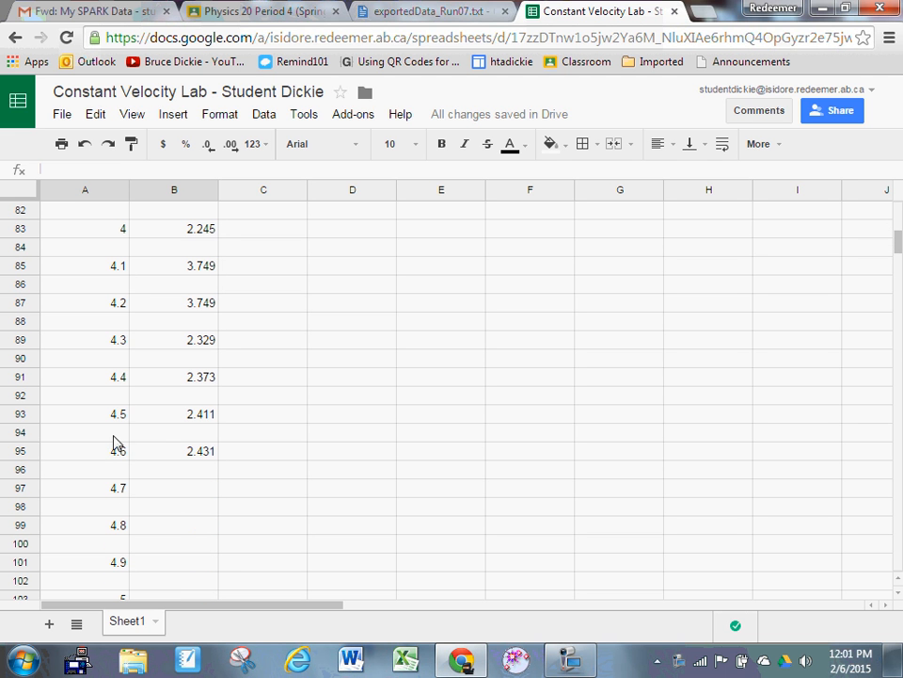
{"action": "left_click_drag", "start_coordinate": [105, 457], "coordinate": [194, 392]}
{"action": "key", "text": "Delete"}
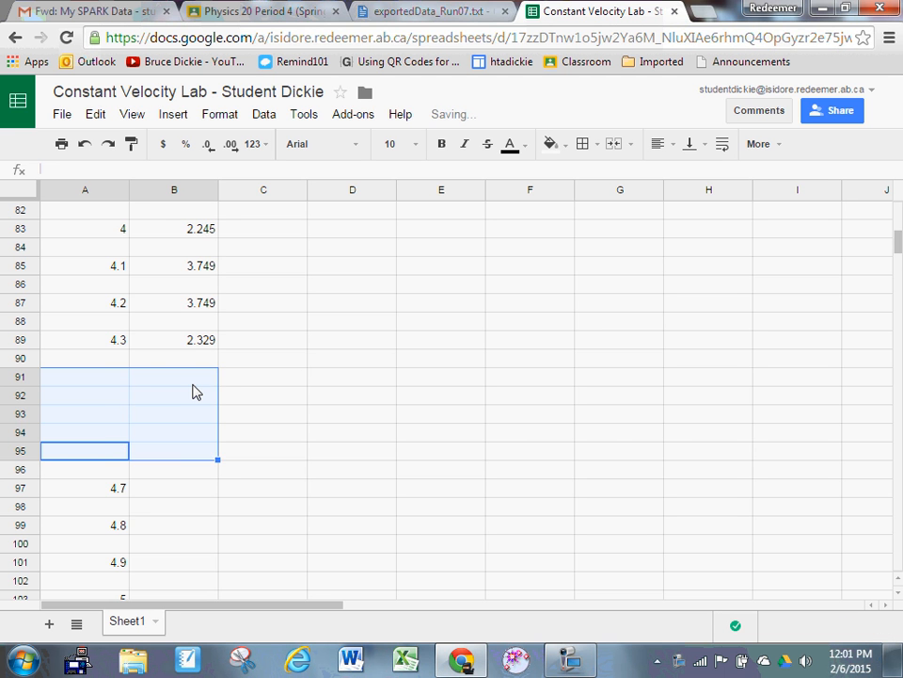
Clear the time and position data for 4.1 to 4.3 s in A85:B89
{"action": "scroll", "coordinate": [902, 375], "scroll_direction": "up", "scroll_amount": 3}
{"action": "scroll", "coordinate": [898, 232], "scroll_direction": "up", "scroll_amount": 13}
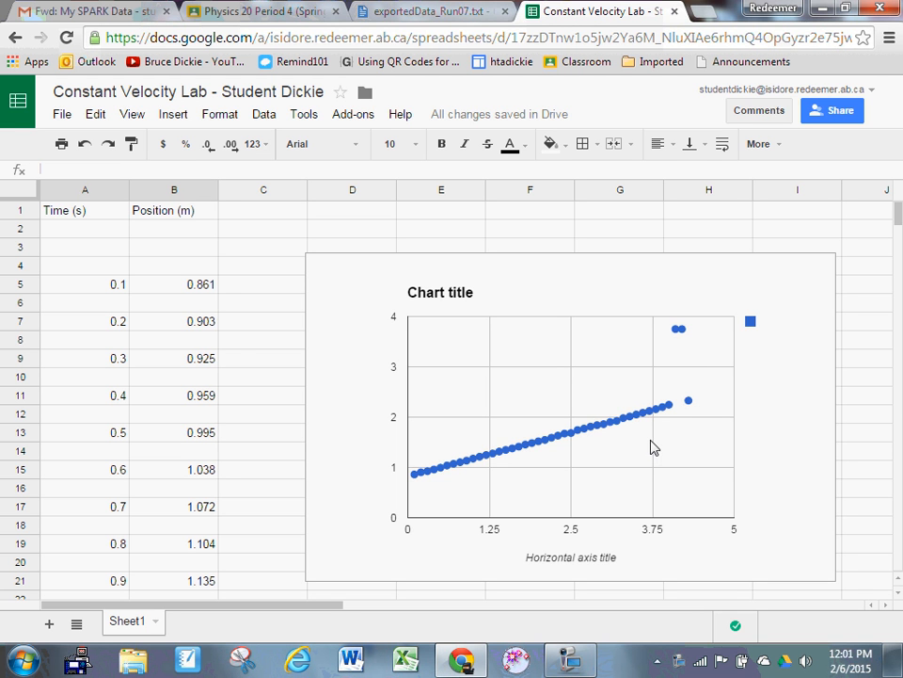
{"action": "scroll", "coordinate": [338, 448], "scroll_direction": "down", "scroll_amount": 8}
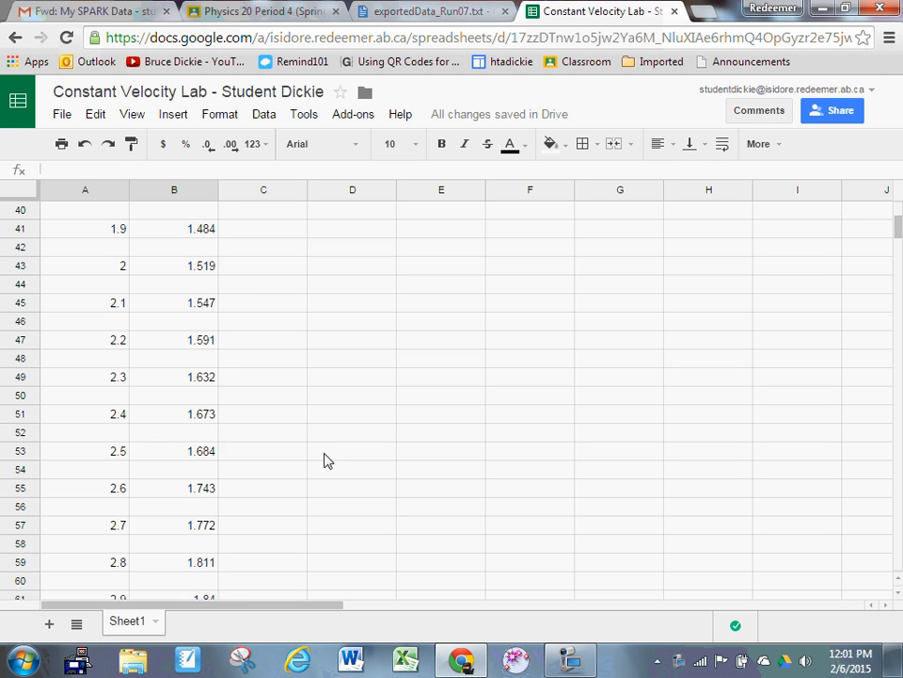
{"action": "scroll", "coordinate": [323, 460], "scroll_direction": "down", "scroll_amount": 9}
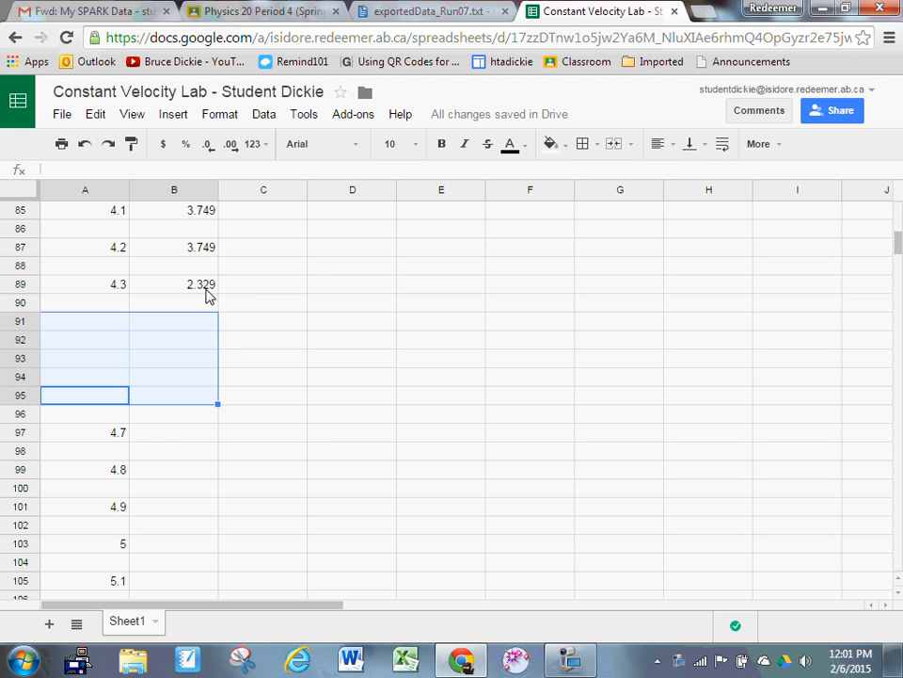
{"action": "left_click_drag", "start_coordinate": [206, 289], "coordinate": [84, 218]}
{"action": "key", "text": "Delete"}
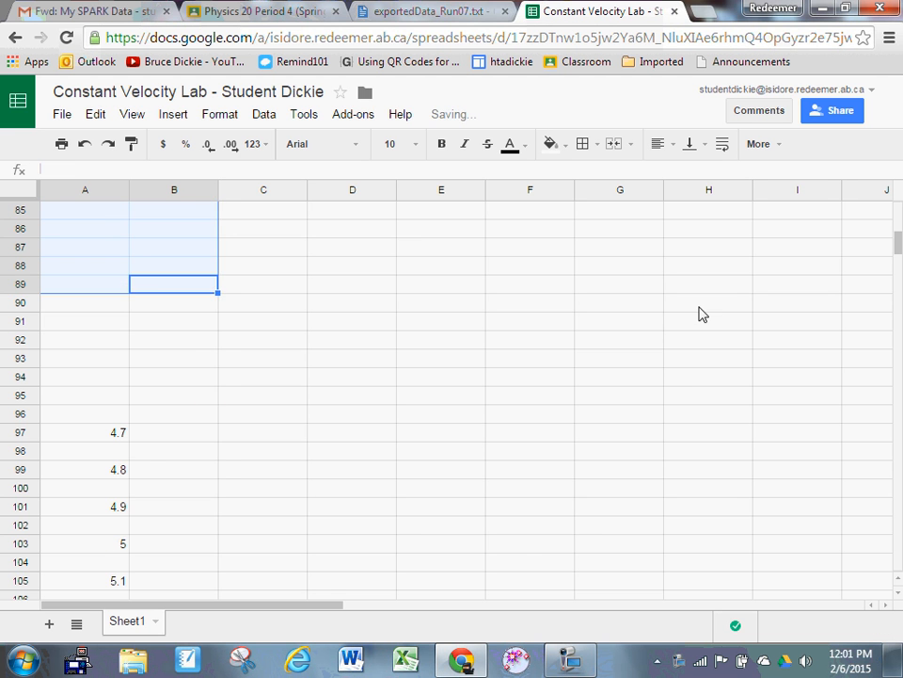
Open the scatter chart's advanced editing options and set its title to "Position vs. Time"
{"action": "scroll", "coordinate": [700, 313], "scroll_direction": "up", "scroll_amount": 6}
{"action": "scroll", "coordinate": [700, 320], "scroll_direction": "up", "scroll_amount": 10}
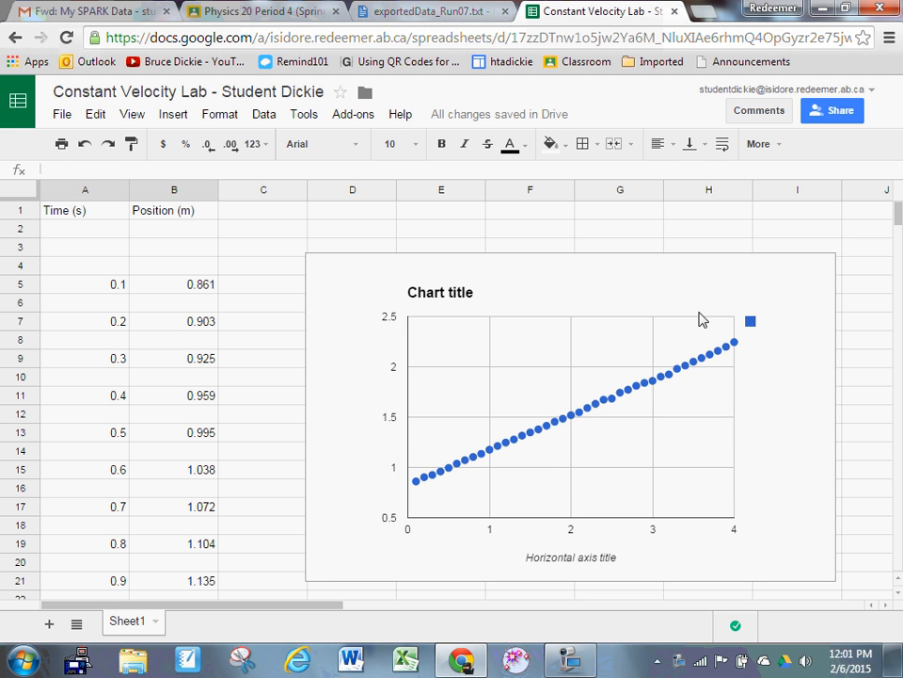
{"action": "left_click", "coordinate": [831, 265]}
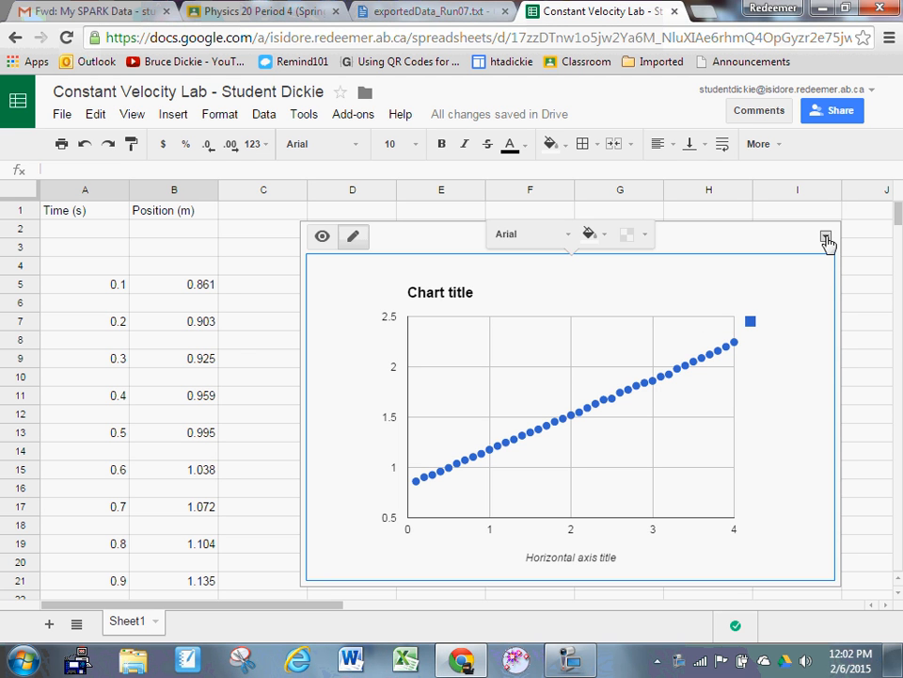
{"action": "left_click", "coordinate": [825, 237]}
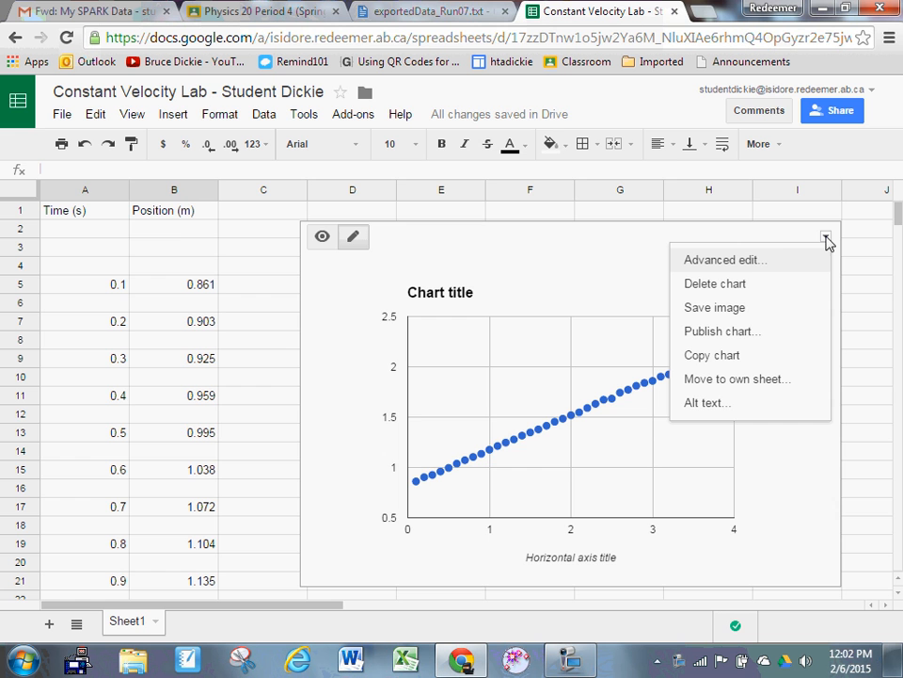
{"action": "left_click", "coordinate": [758, 263]}
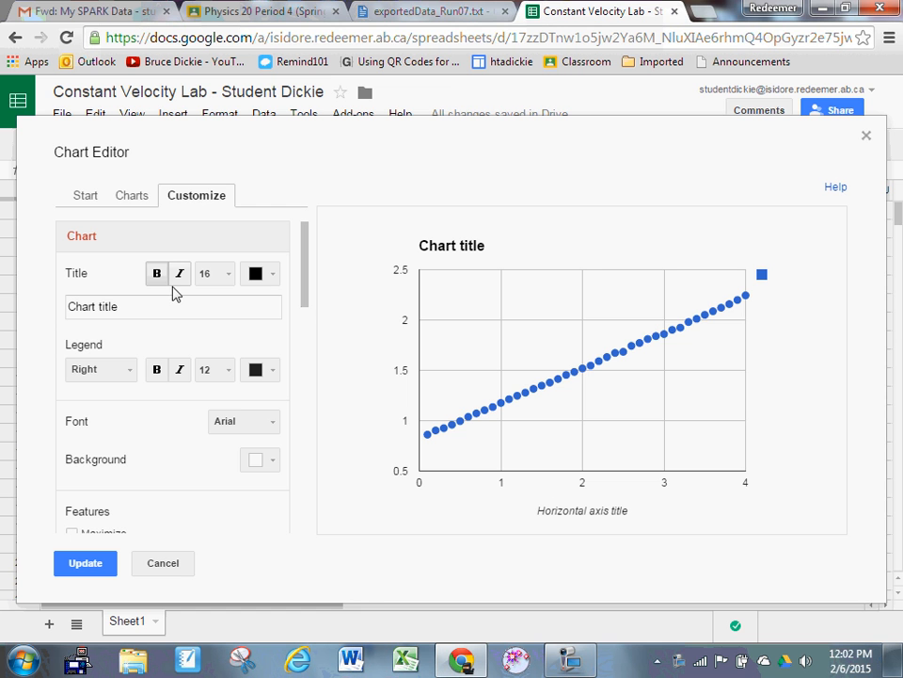
{"action": "left_click_drag", "start_coordinate": [141, 307], "coordinate": [2, 307]}
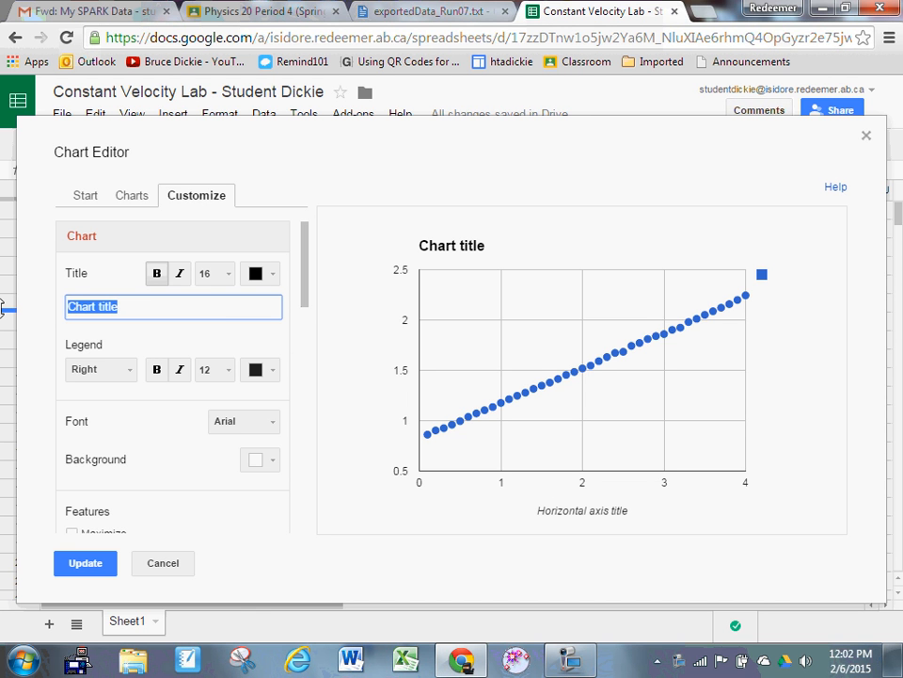
{"action": "type", "text": "Posi"}
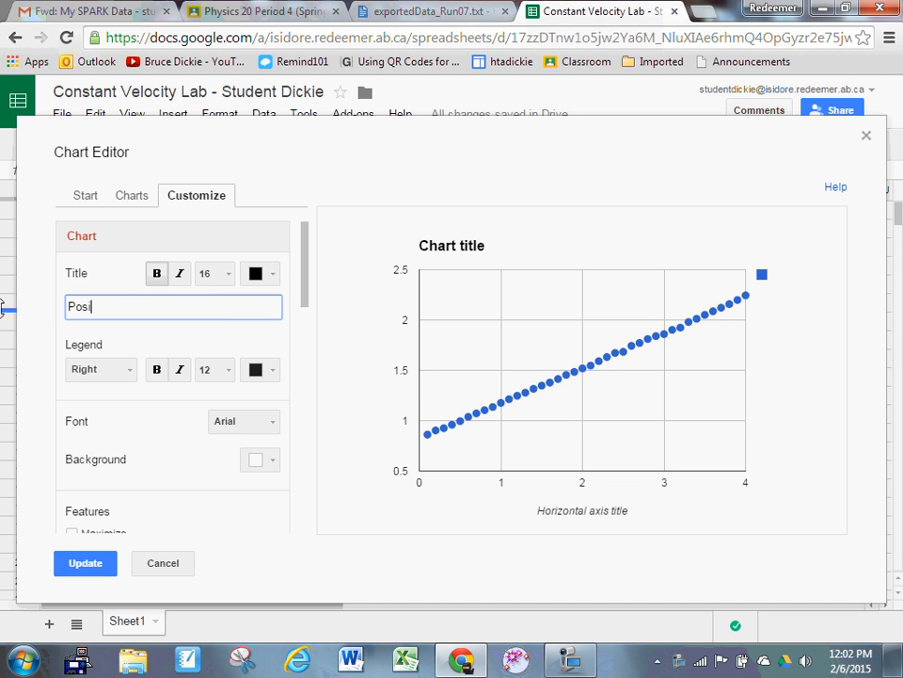
{"action": "type", "text": "tion vs. Time"}
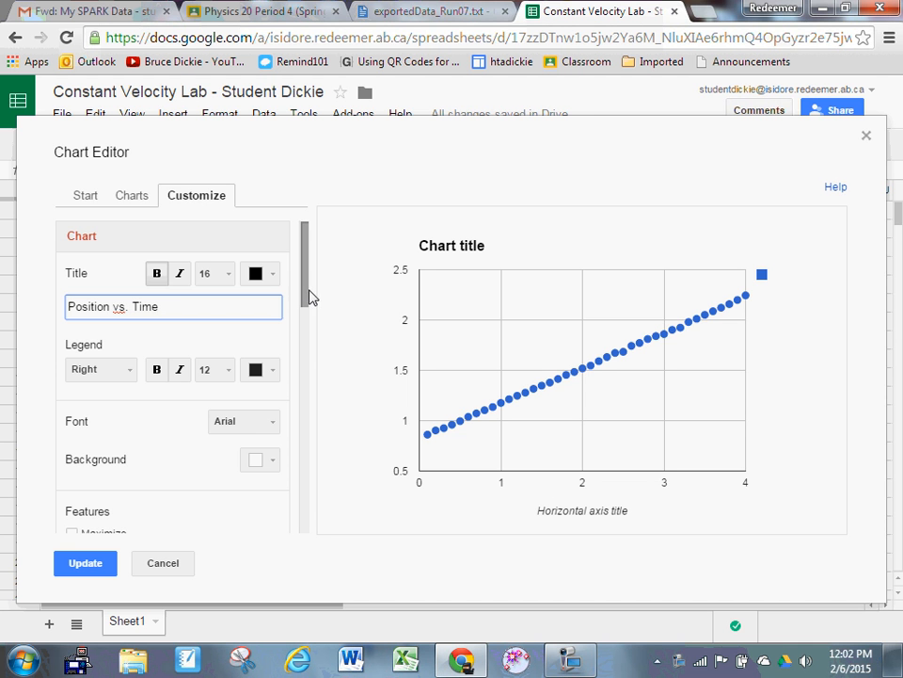
Set the chart's horizontal axis title to "time (s)"
{"action": "left_click_drag", "start_coordinate": [309, 290], "coordinate": [315, 361]}
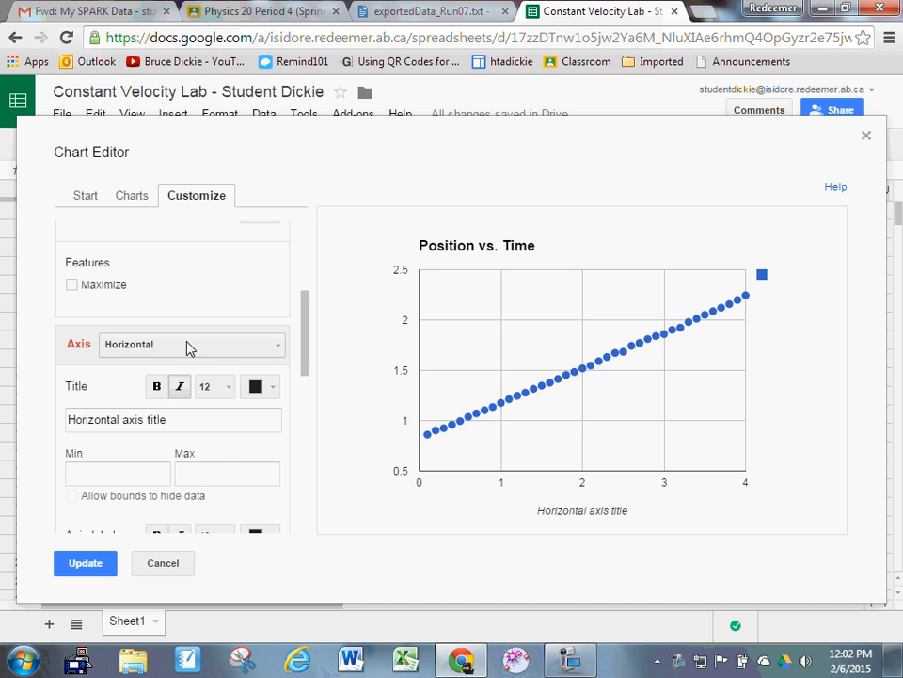
{"action": "left_click", "coordinate": [171, 420]}
{"action": "left_click_drag", "start_coordinate": [172, 419], "coordinate": [25, 429]}
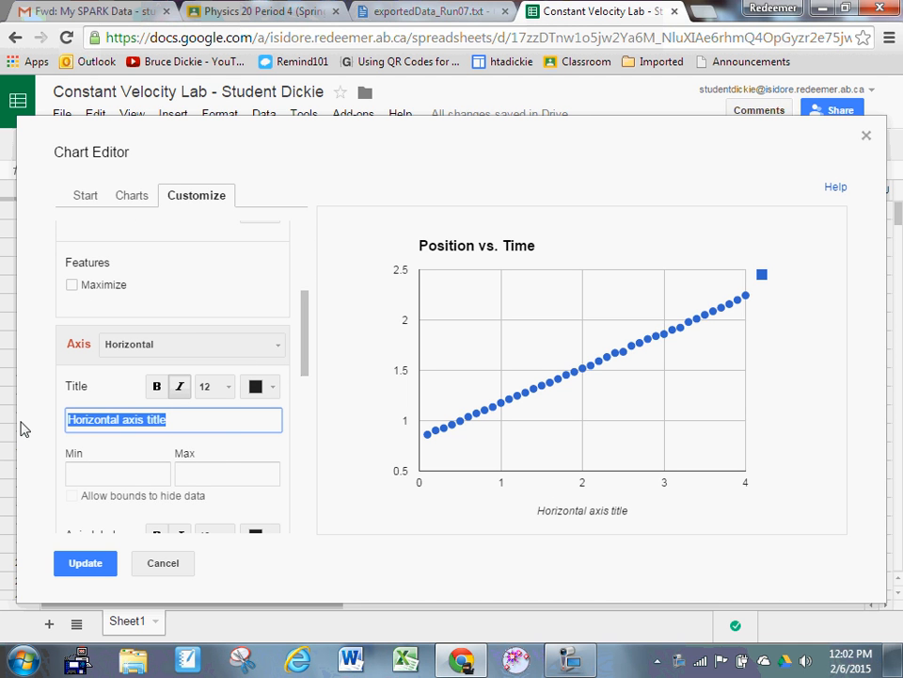
{"action": "type", "text": "time (s)"}
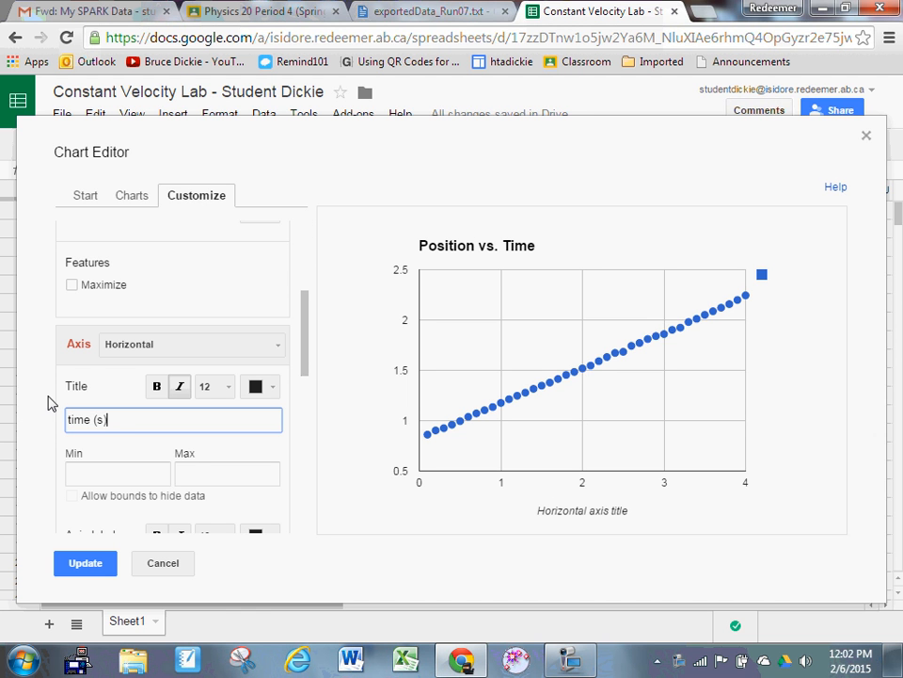
Set the chart's left vertical axis title to "position (m)"
{"action": "left_click", "coordinate": [148, 346]}
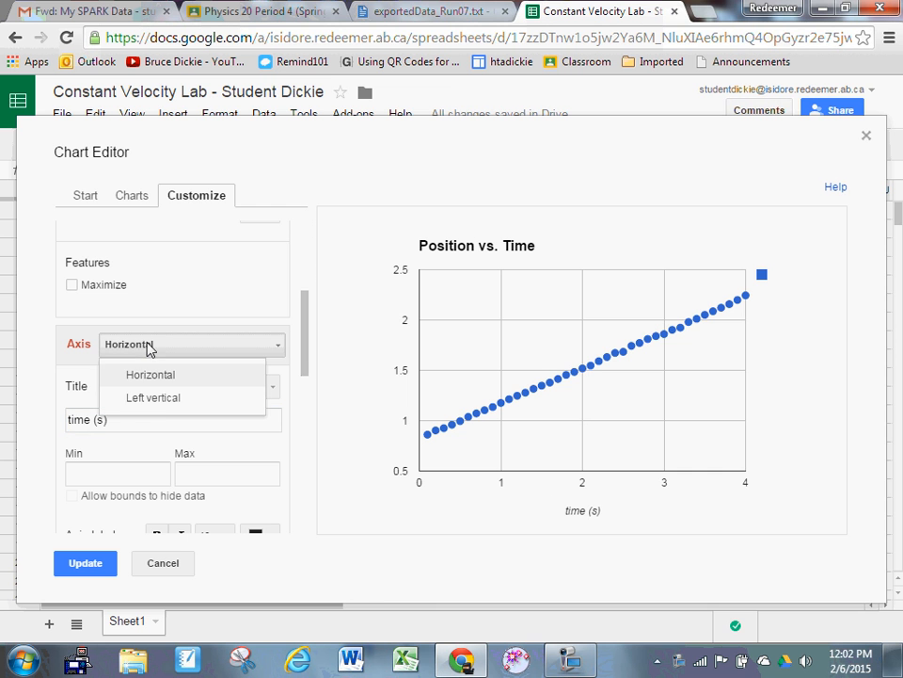
{"action": "left_click", "coordinate": [157, 402]}
{"action": "left_click", "coordinate": [114, 417]}
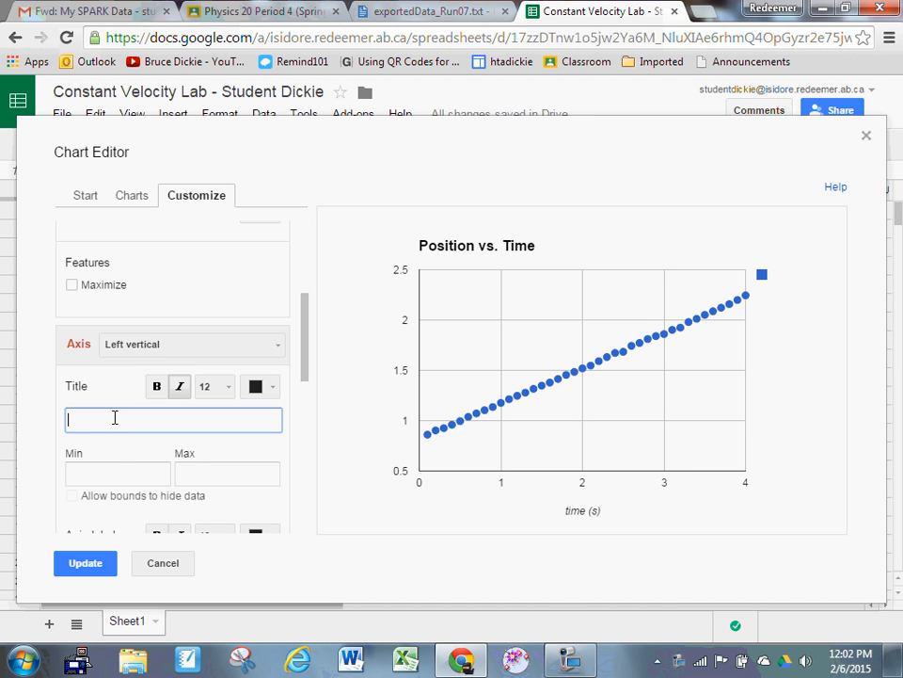
{"action": "type", "text": "position (m)"}
Add a linear trendline to data series 1 of the chart
{"action": "left_click", "coordinate": [303, 339]}
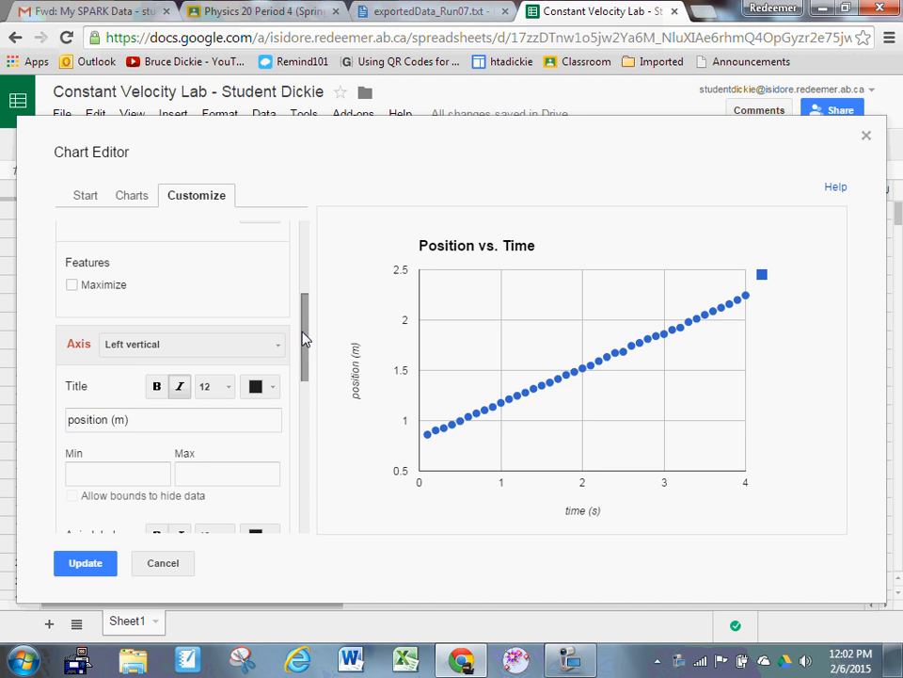
{"action": "left_click_drag", "start_coordinate": [303, 338], "coordinate": [288, 506]}
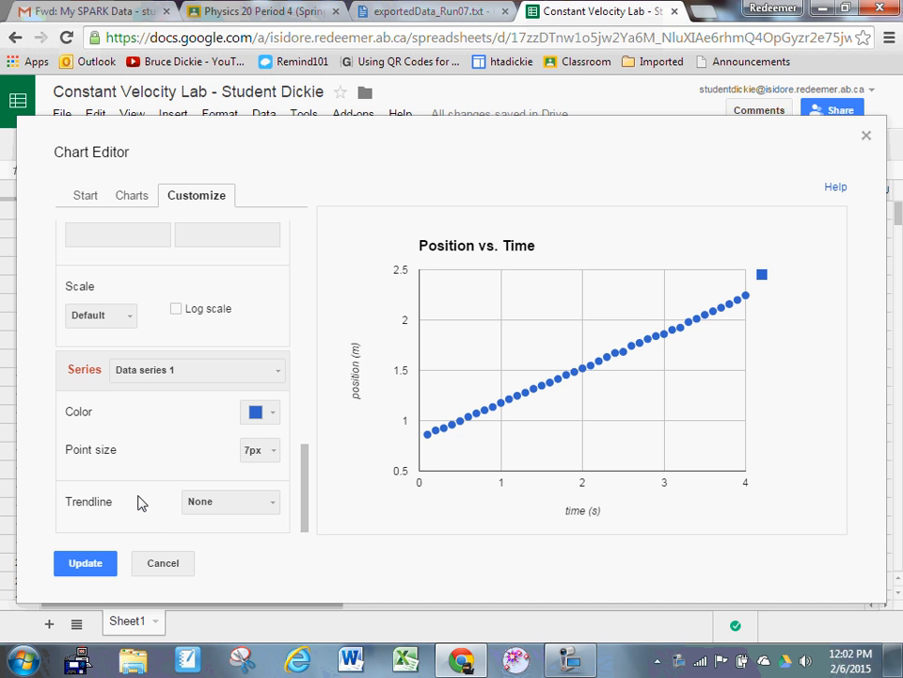
{"action": "left_click", "coordinate": [263, 506]}
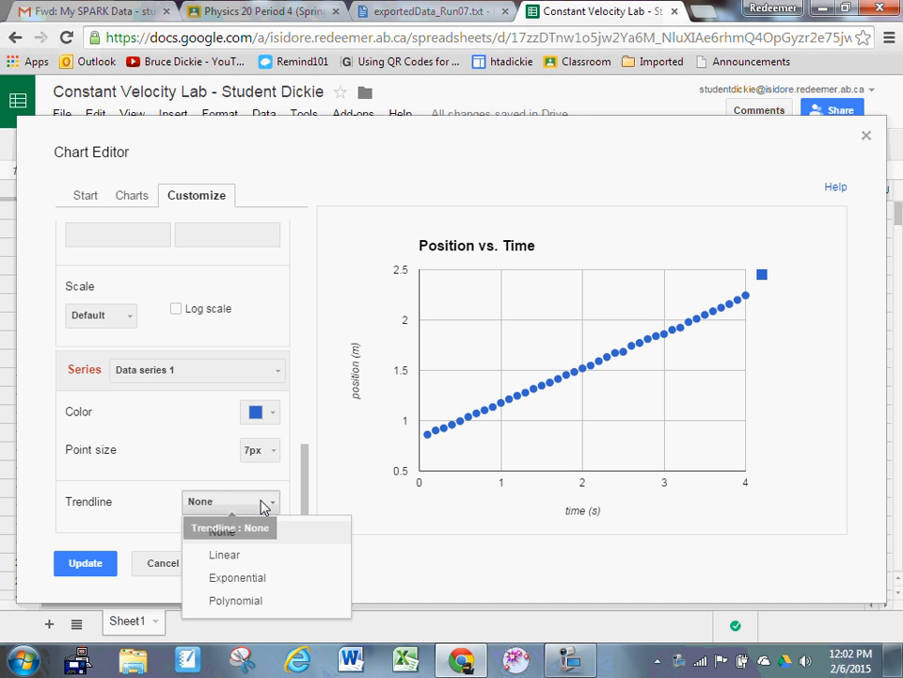
{"action": "left_click", "coordinate": [243, 557]}
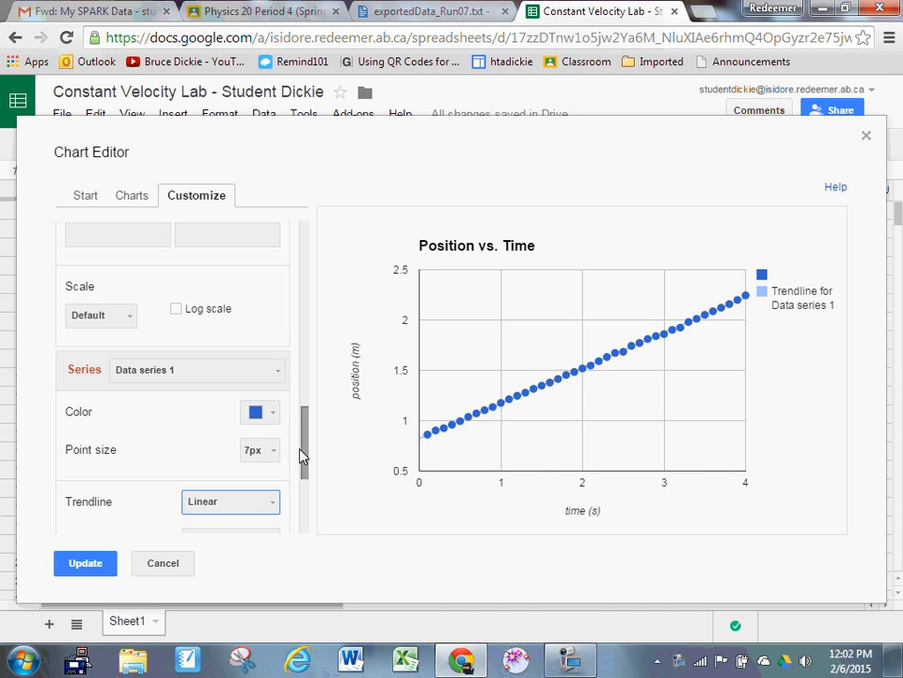
Format the linear trendline in red with 100% opacity and a line thickness of 4px
{"action": "left_click_drag", "start_coordinate": [302, 461], "coordinate": [310, 508]}
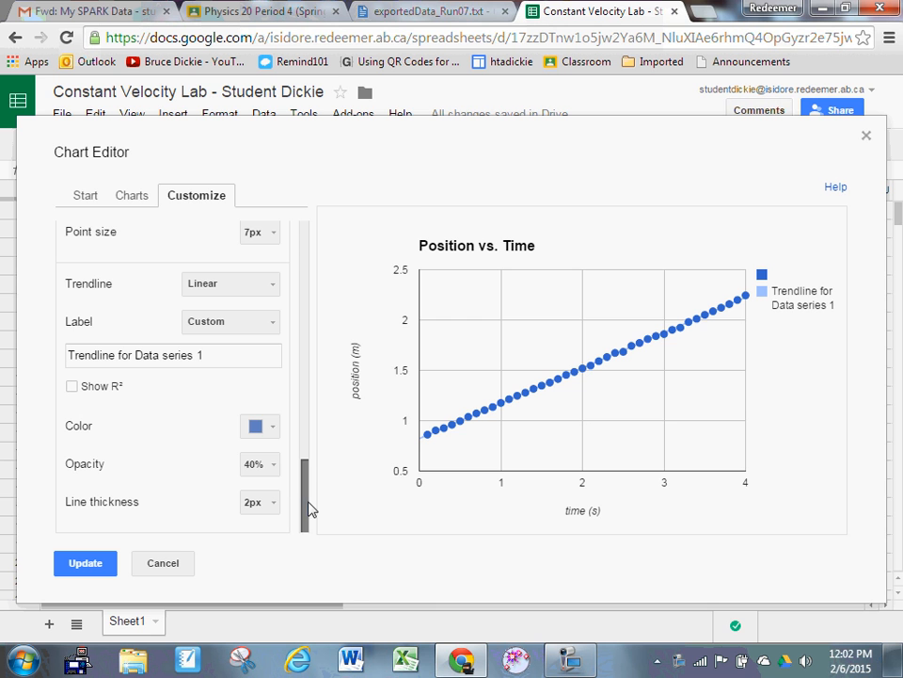
{"action": "left_click", "coordinate": [267, 427]}
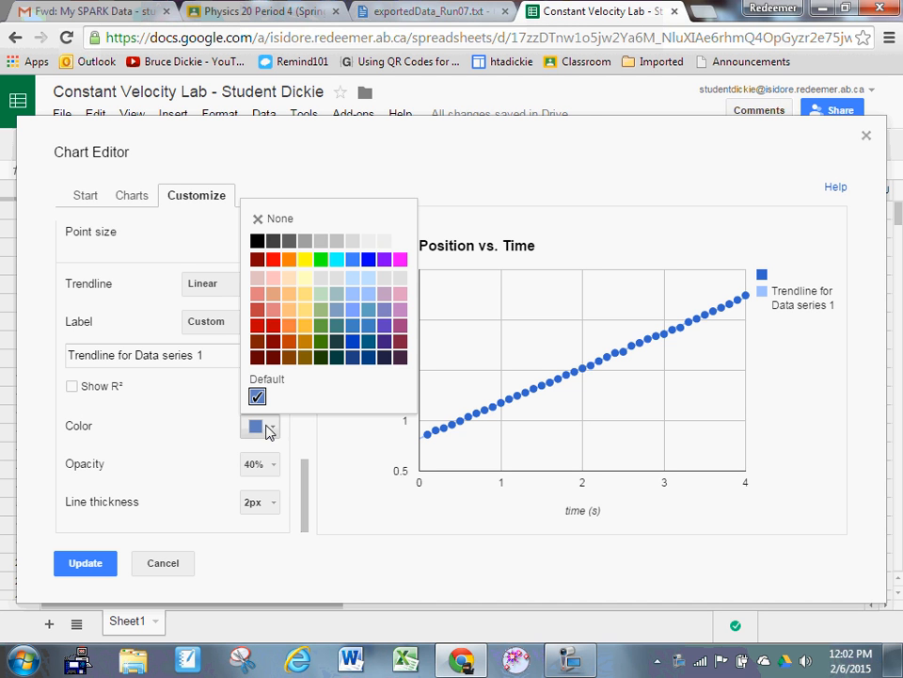
{"action": "left_click", "coordinate": [273, 260]}
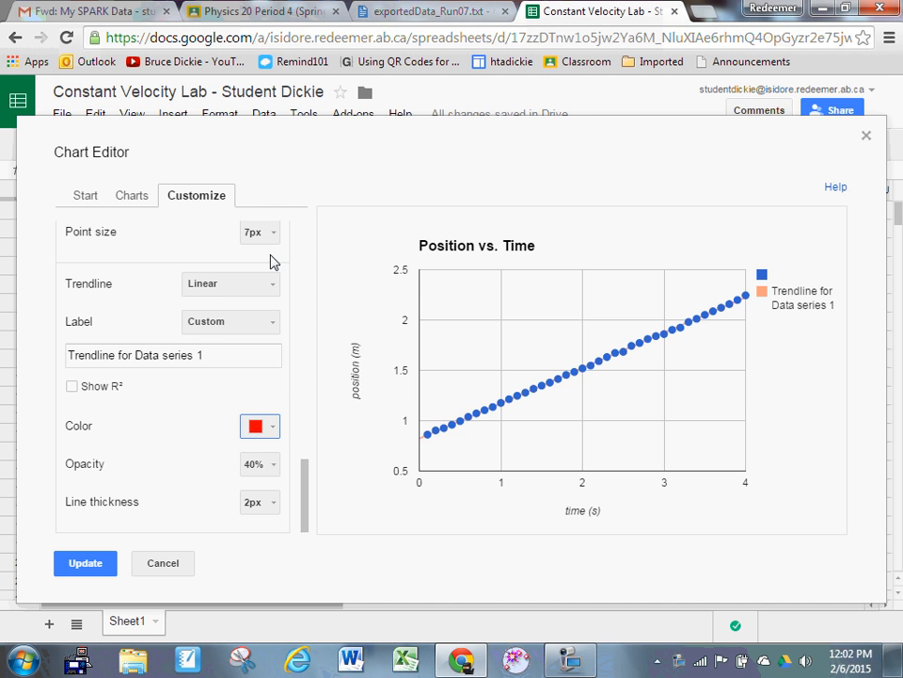
{"action": "left_click", "coordinate": [275, 466]}
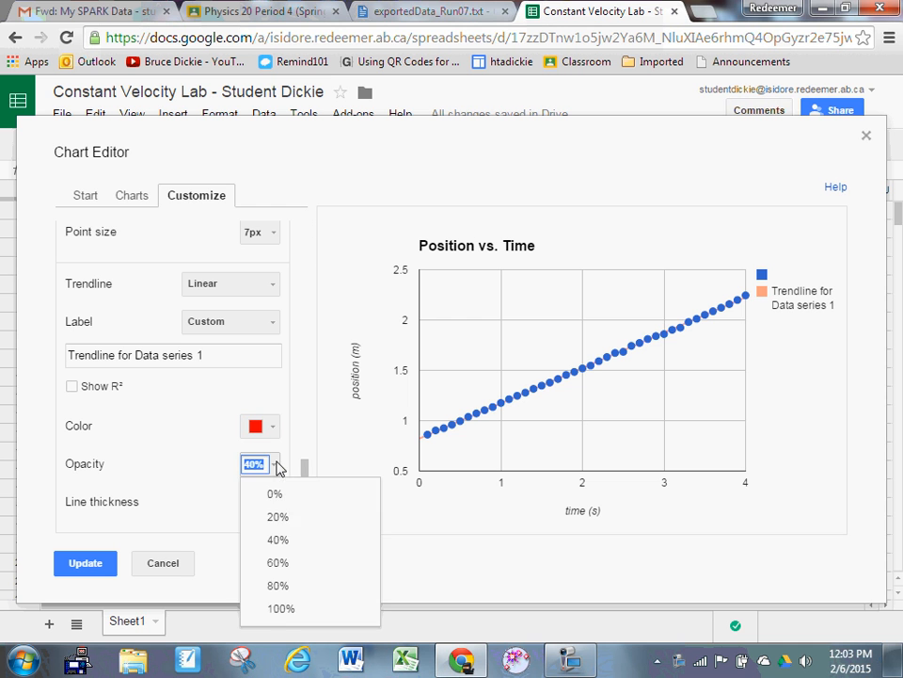
{"action": "left_click", "coordinate": [283, 606]}
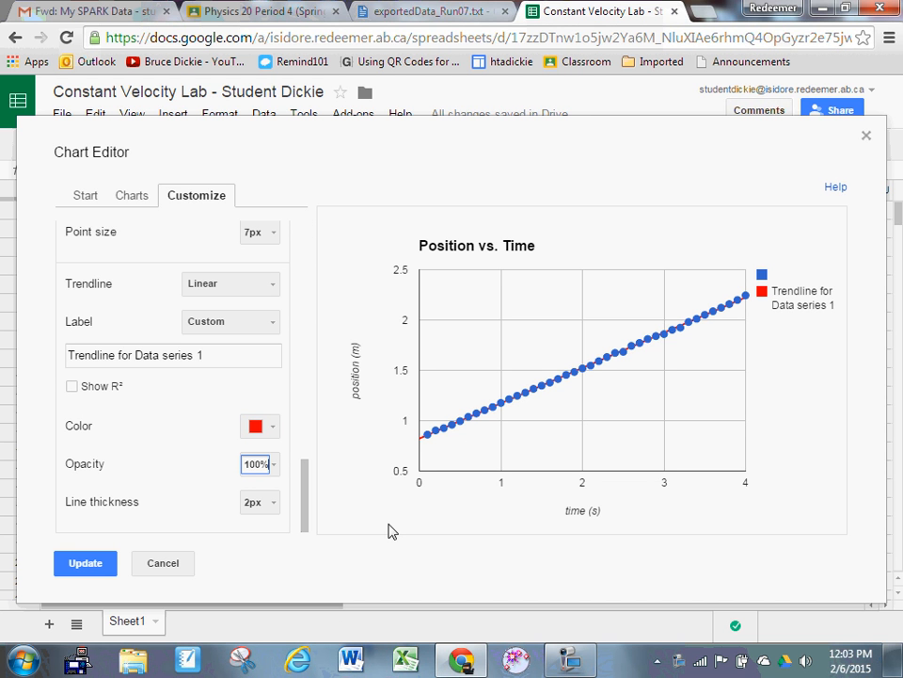
{"action": "left_click", "coordinate": [272, 504]}
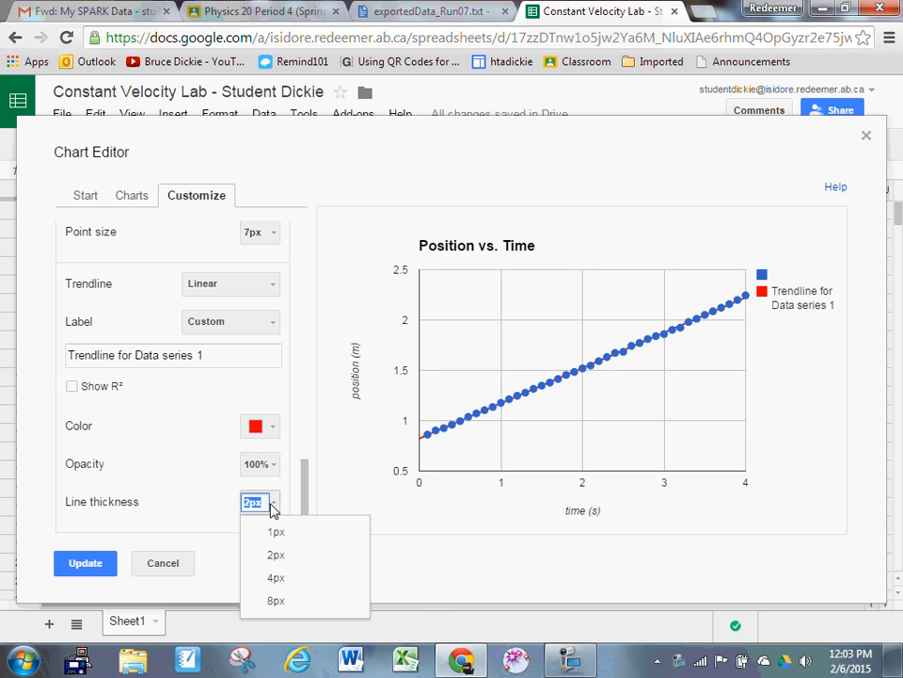
{"action": "left_click", "coordinate": [282, 581]}
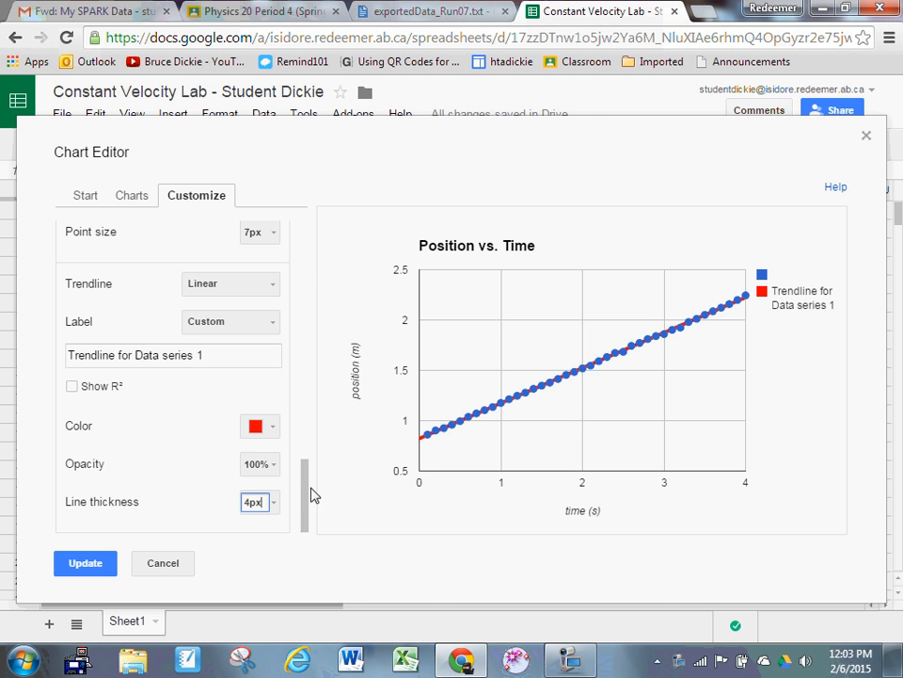
Label the trendline with its equation and apply the edits to the chart in the sheet
{"action": "scroll", "coordinate": [313, 477], "scroll_direction": "up", "scroll_amount": 1}
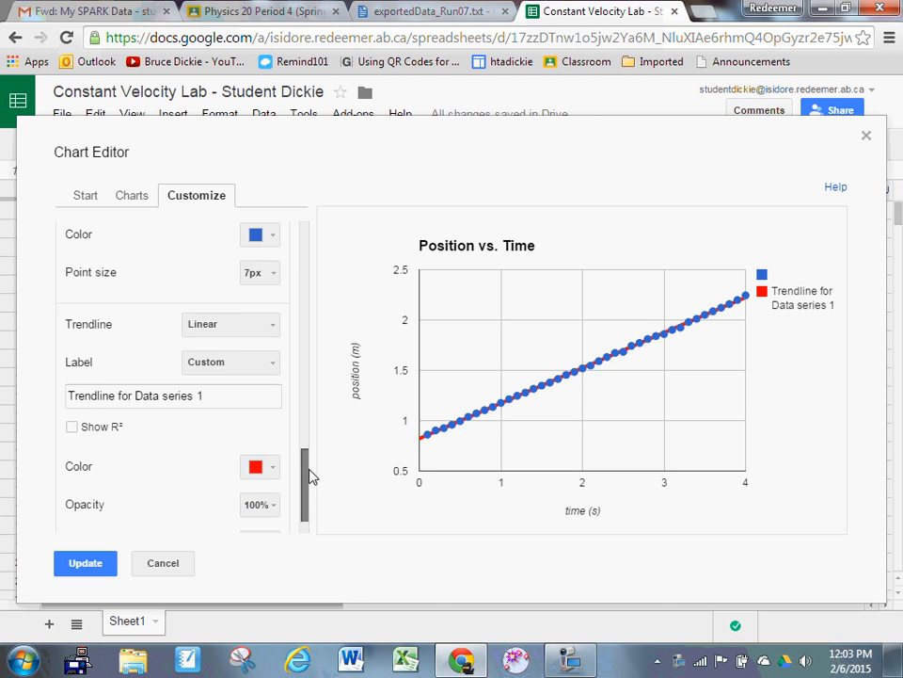
{"action": "scroll", "coordinate": [316, 444], "scroll_direction": "up", "scroll_amount": 5}
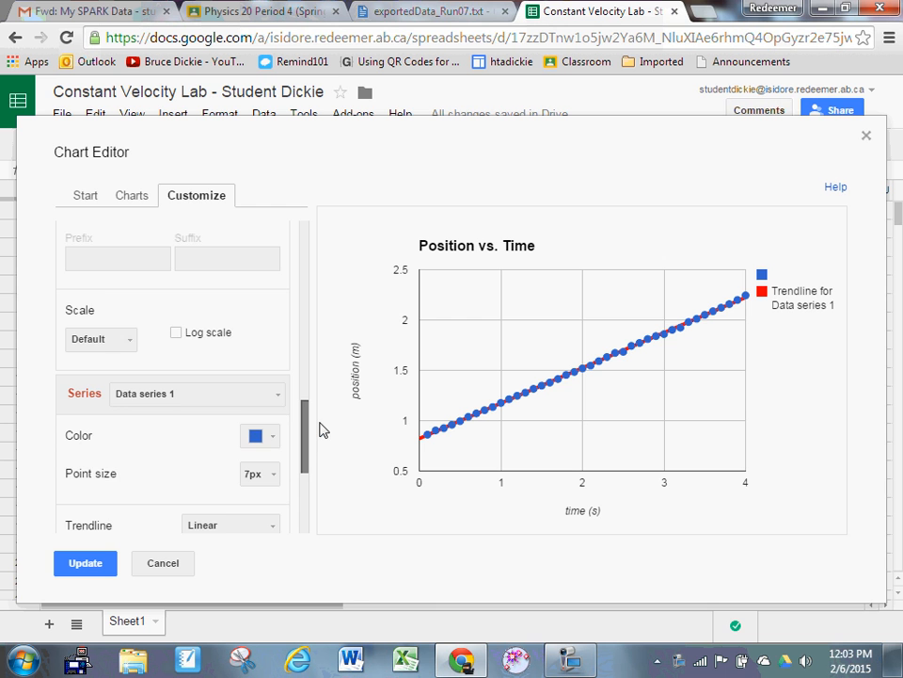
{"action": "scroll", "coordinate": [320, 429], "scroll_direction": "down", "scroll_amount": 3}
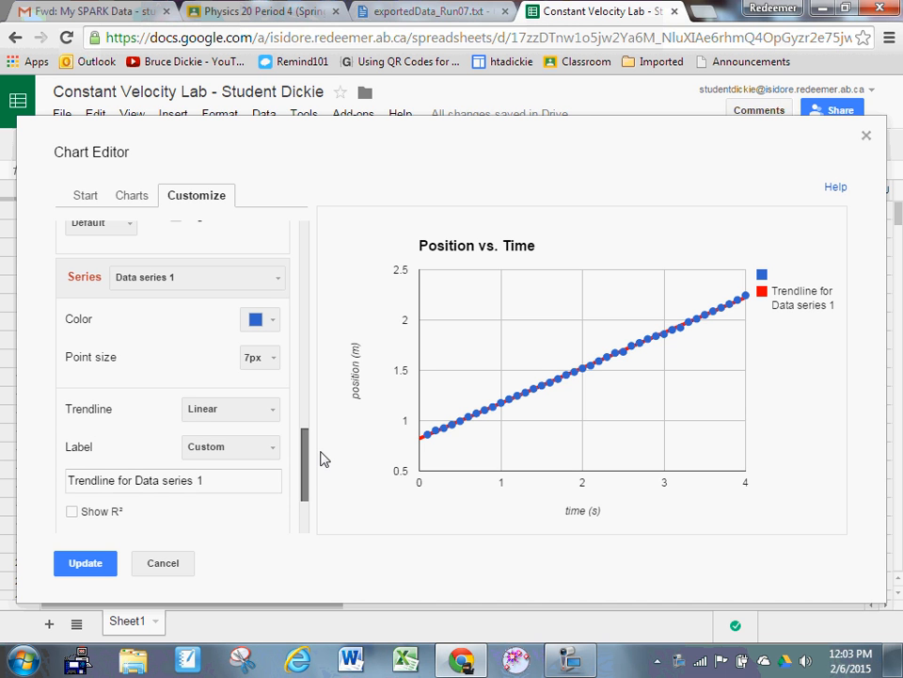
{"action": "scroll", "coordinate": [320, 459], "scroll_direction": "down", "scroll_amount": 2}
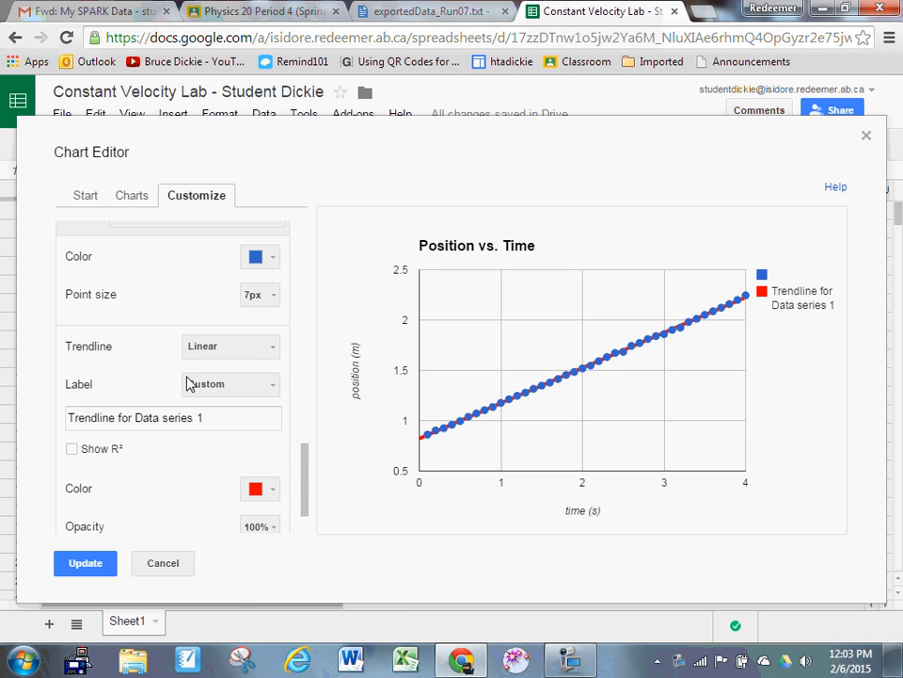
{"action": "left_click", "coordinate": [240, 386]}
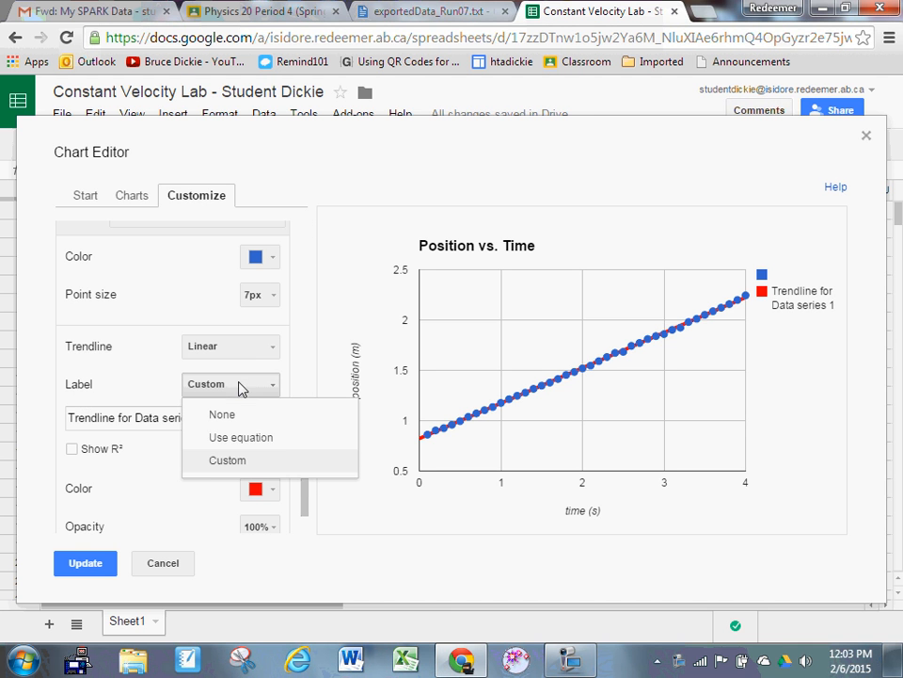
{"action": "left_click", "coordinate": [244, 435]}
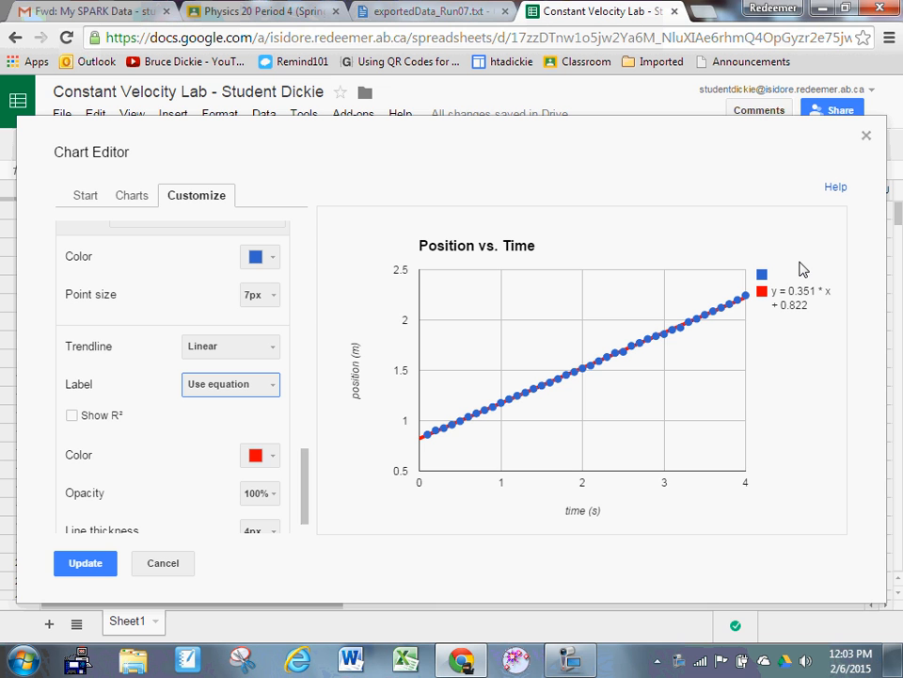
{"action": "left_click", "coordinate": [571, 659]}
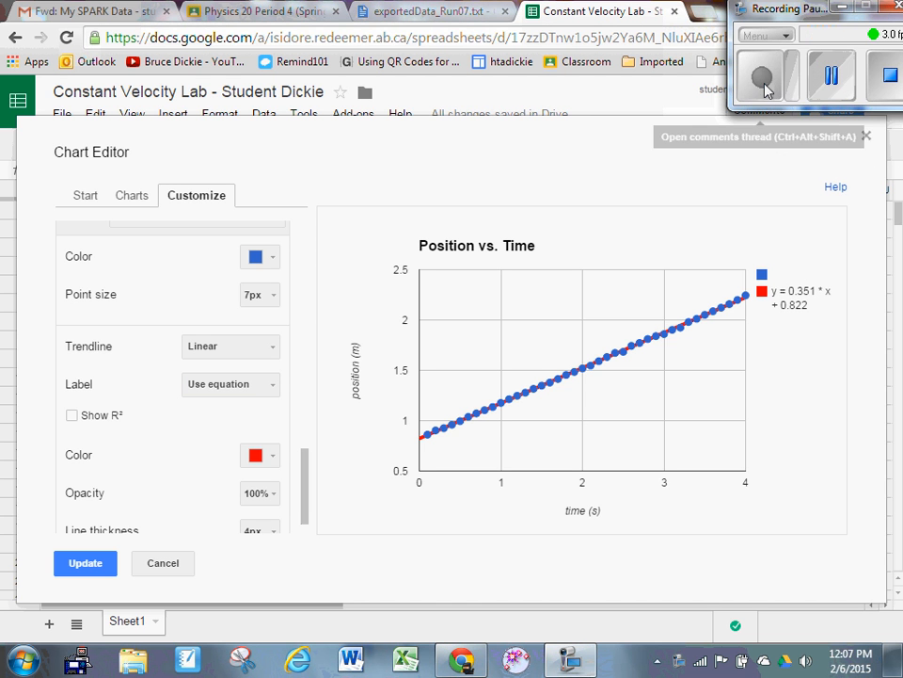
{"action": "left_click", "coordinate": [85, 563]}
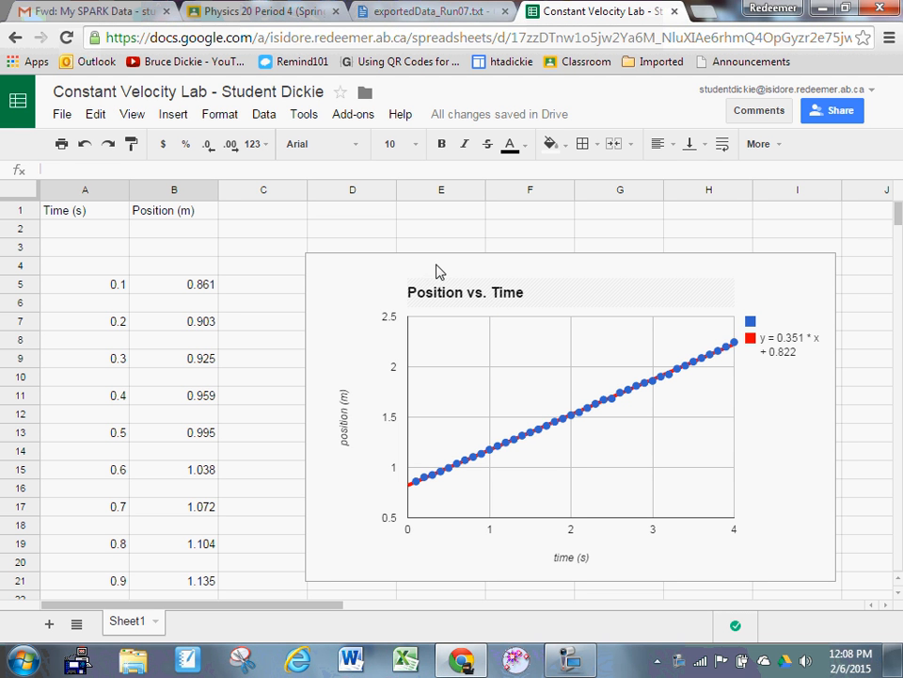
Switch to Google Classroom and create a new text document within the Constant Velocity Lab assignment
{"action": "left_click", "coordinate": [254, 14]}
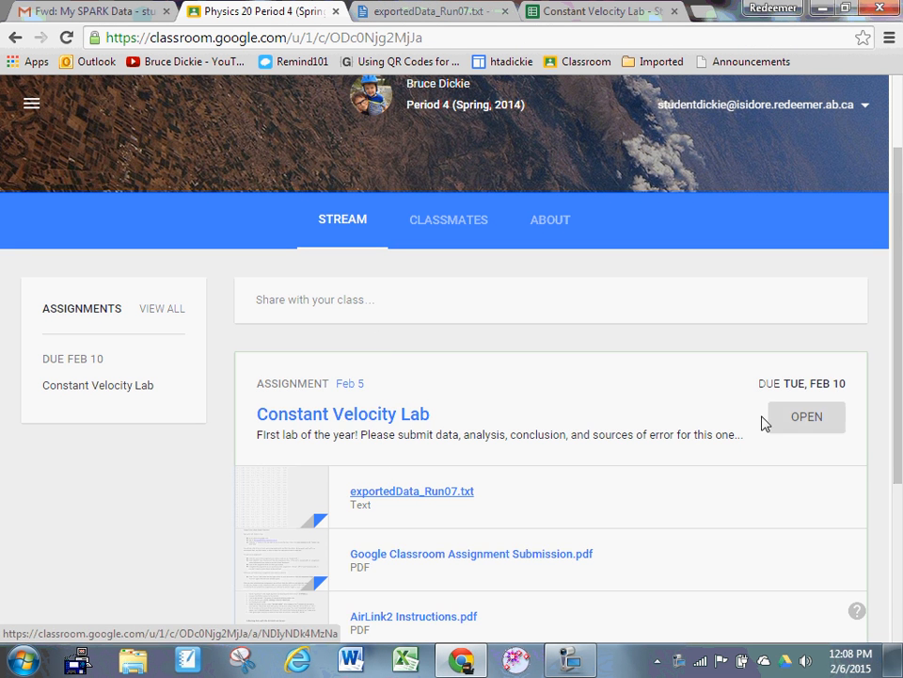
{"action": "left_click", "coordinate": [337, 414]}
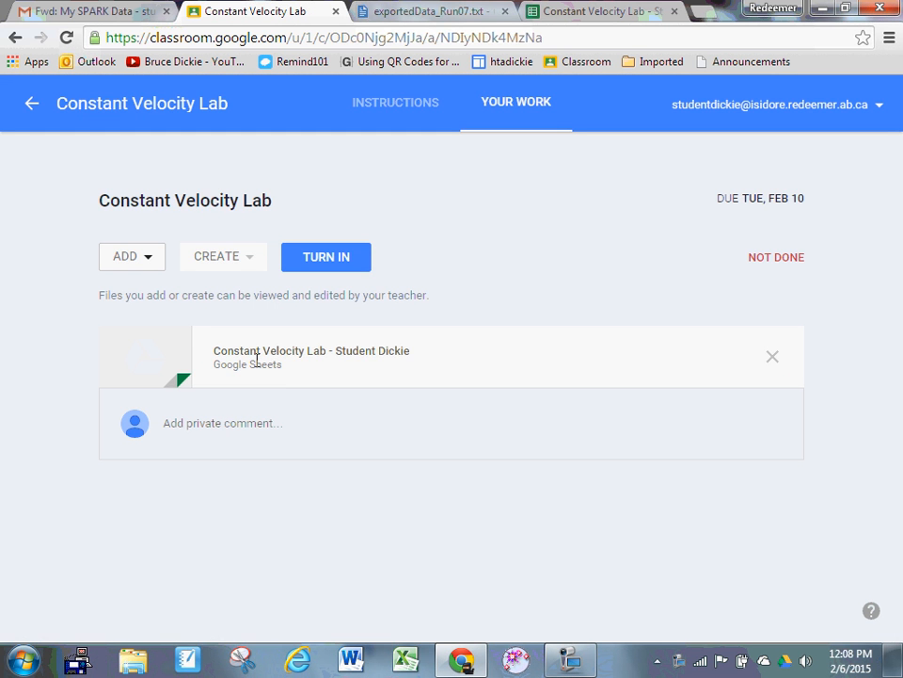
{"action": "left_click", "coordinate": [252, 263]}
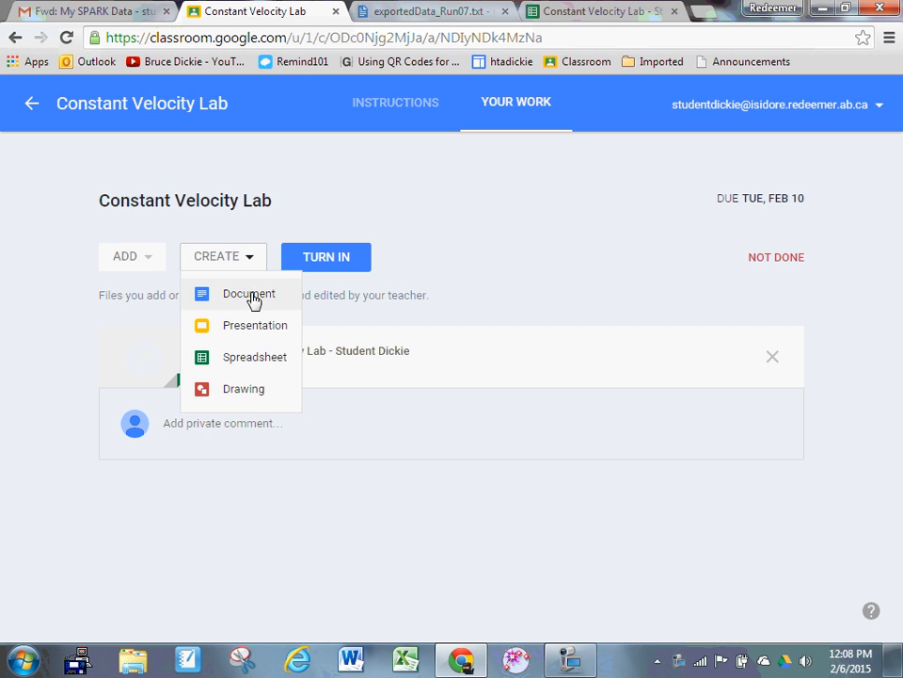
{"action": "left_click", "coordinate": [250, 296]}
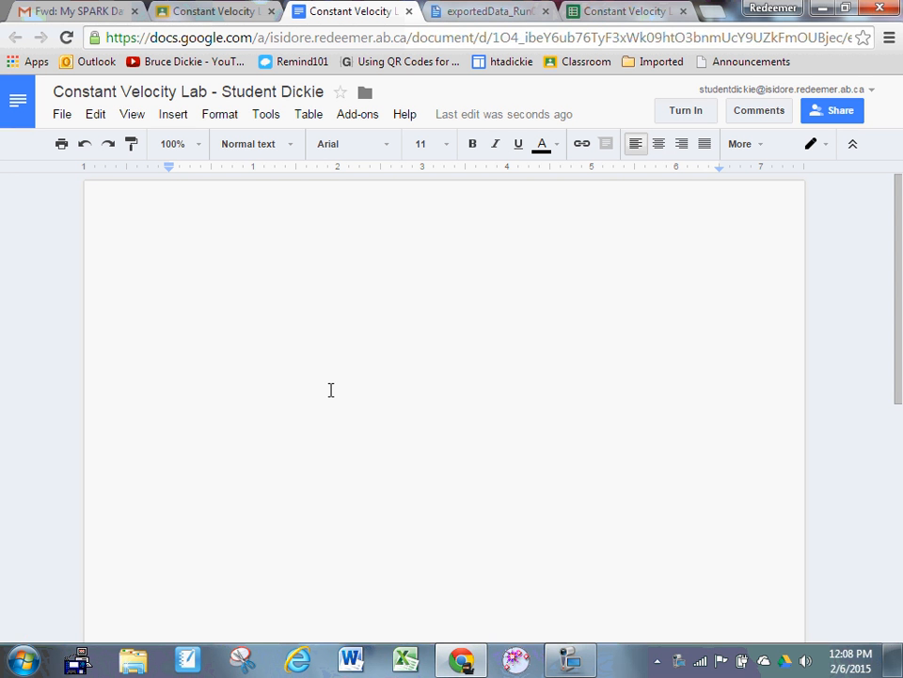
Enter the headings "Problem" and "Data:" on separate lines in the new lab document, followed by an empty line
{"action": "type", "text": "Problme"}
{"action": "key", "text": "BackSpace"}
{"action": "key", "text": "BackSpace"}
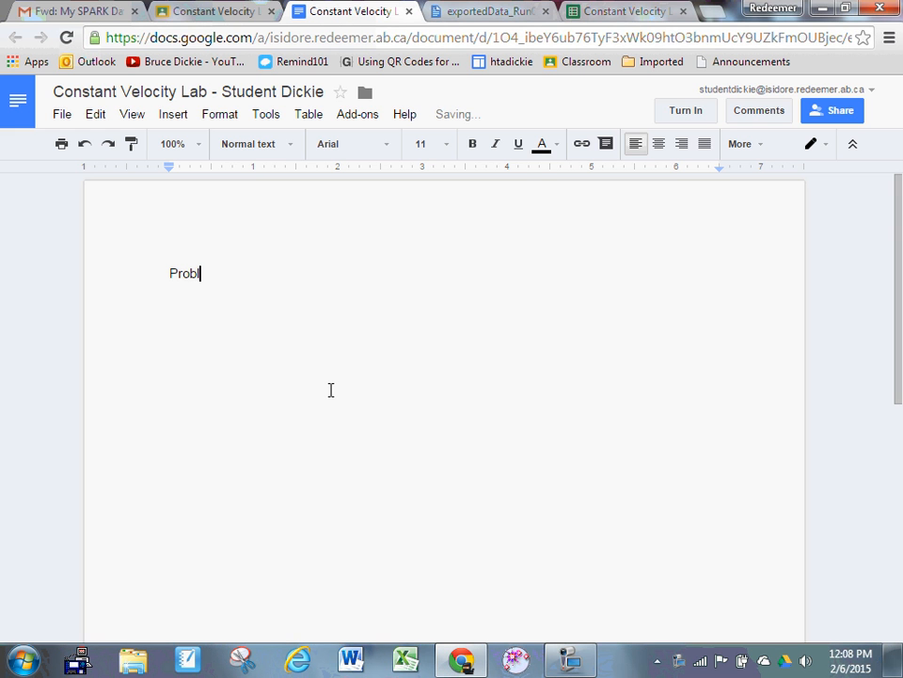
{"action": "key", "text": "BackSpace"}
{"action": "type", "text": "lem"}
{"action": "key", "text": "Return"}
{"action": "type", "text": "Data:"}
{"action": "key", "text": "Return"}
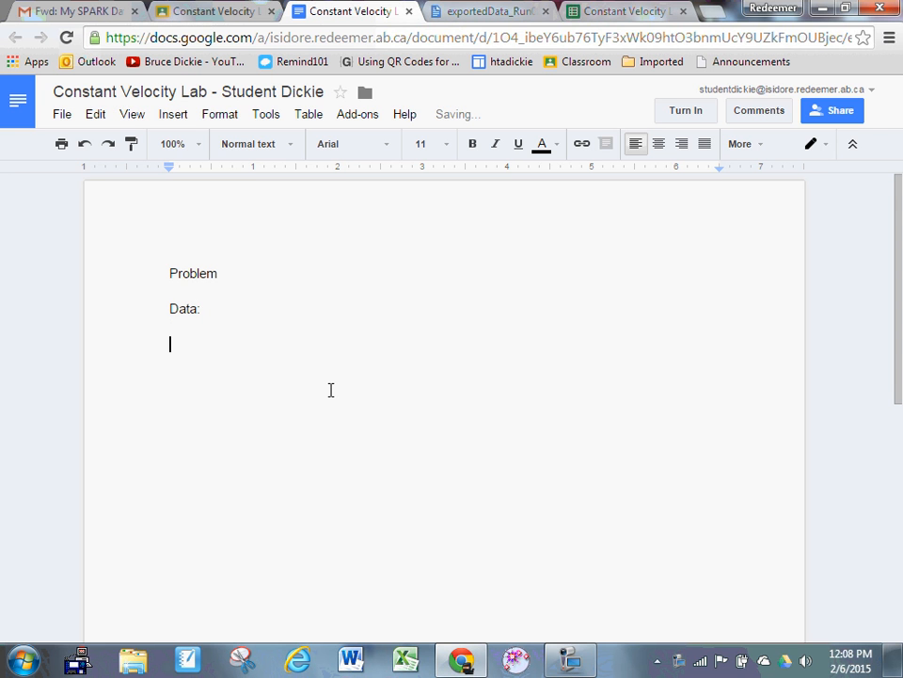
Copy the time and position table A1:B83 from the lab spreadsheet and paste it under "Data:" in the Google Docs lab document
{"action": "left_click", "coordinate": [649, 10]}
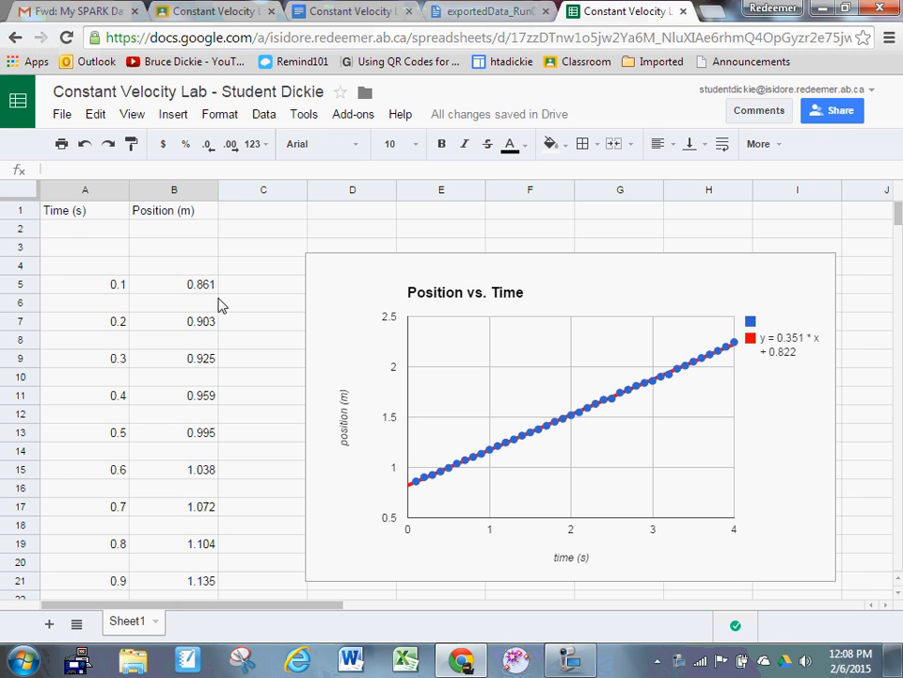
{"action": "left_click", "coordinate": [68, 213]}
{"action": "left_click_drag", "start_coordinate": [107, 255], "coordinate": [161, 317]}
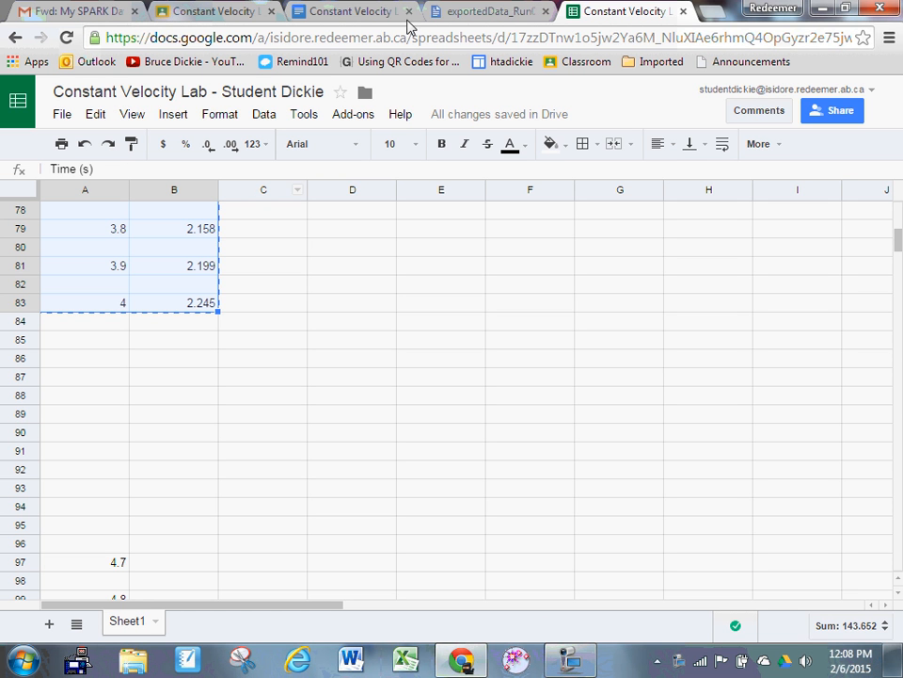
{"action": "left_click", "coordinate": [444, 17]}
{"action": "left_click", "coordinate": [347, 12]}
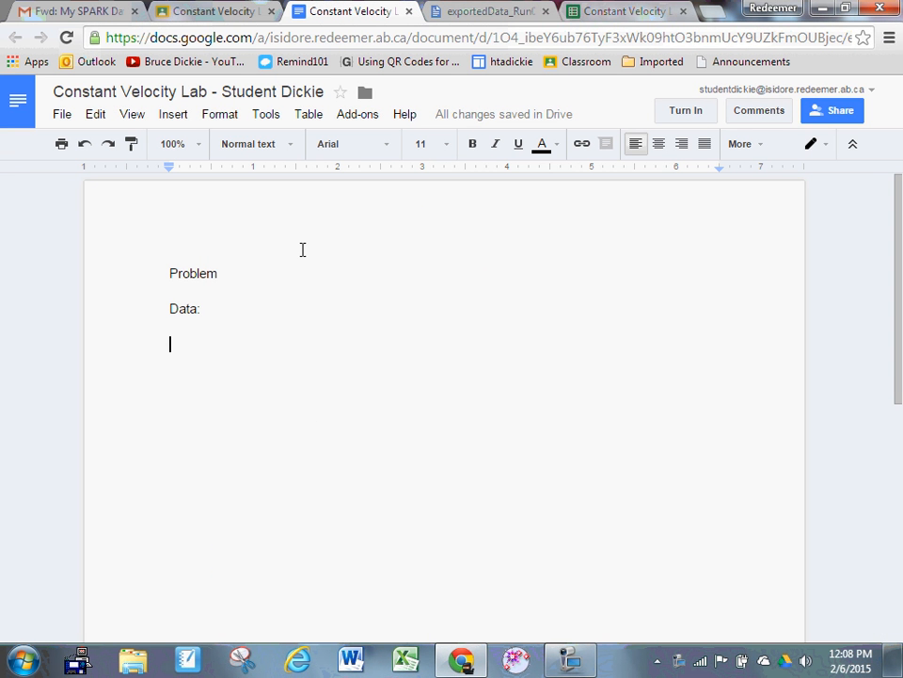
{"action": "key", "text": "ctrl+v"}
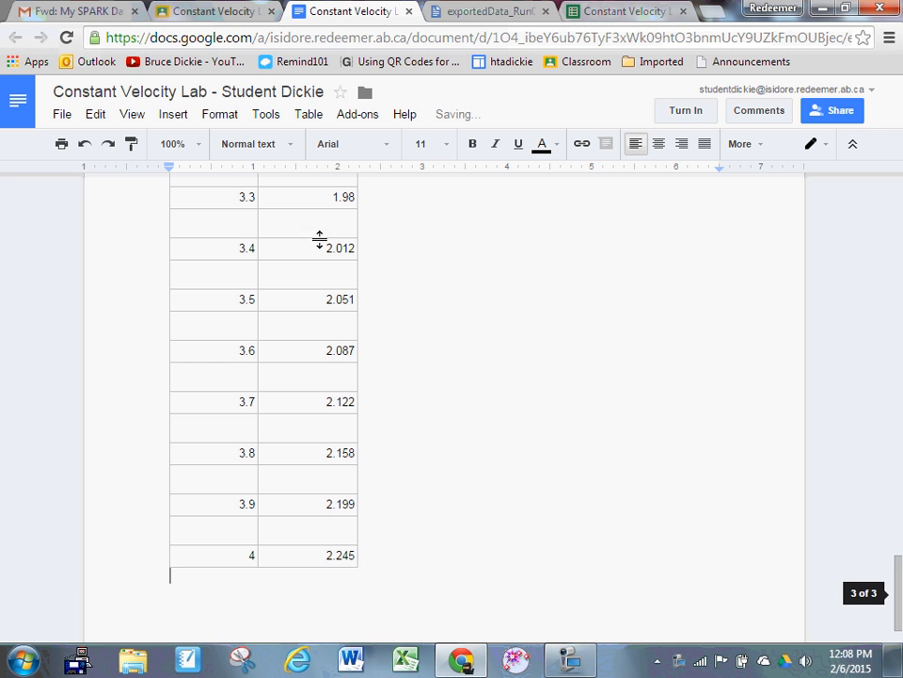
{"action": "scroll", "coordinate": [358, 318], "scroll_direction": "up", "scroll_amount": 4}
{"action": "scroll", "coordinate": [358, 318], "scroll_direction": "up", "scroll_amount": 15}
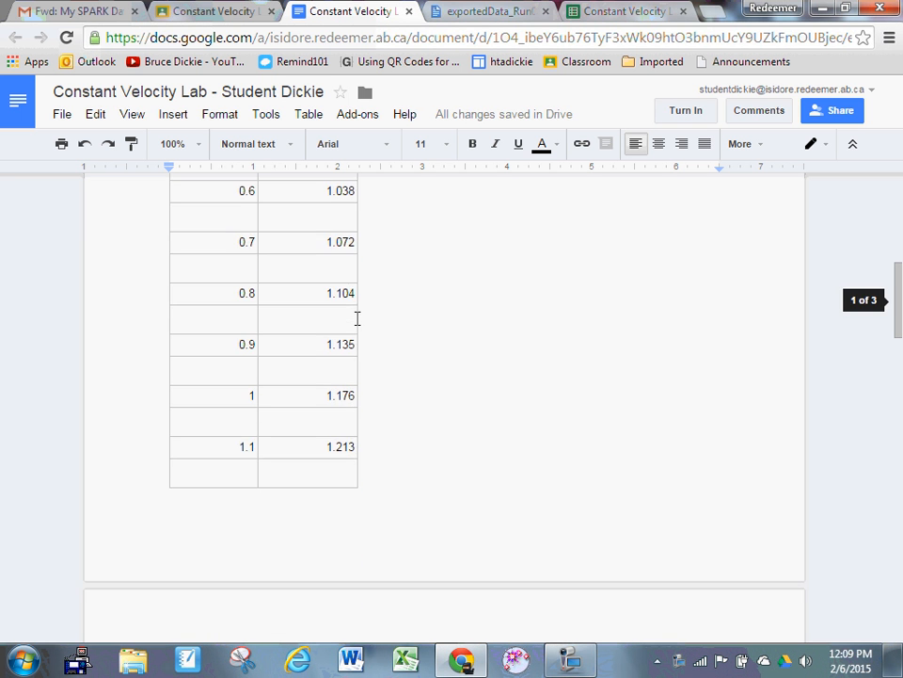
{"action": "scroll", "coordinate": [356, 318], "scroll_direction": "up", "scroll_amount": 2}
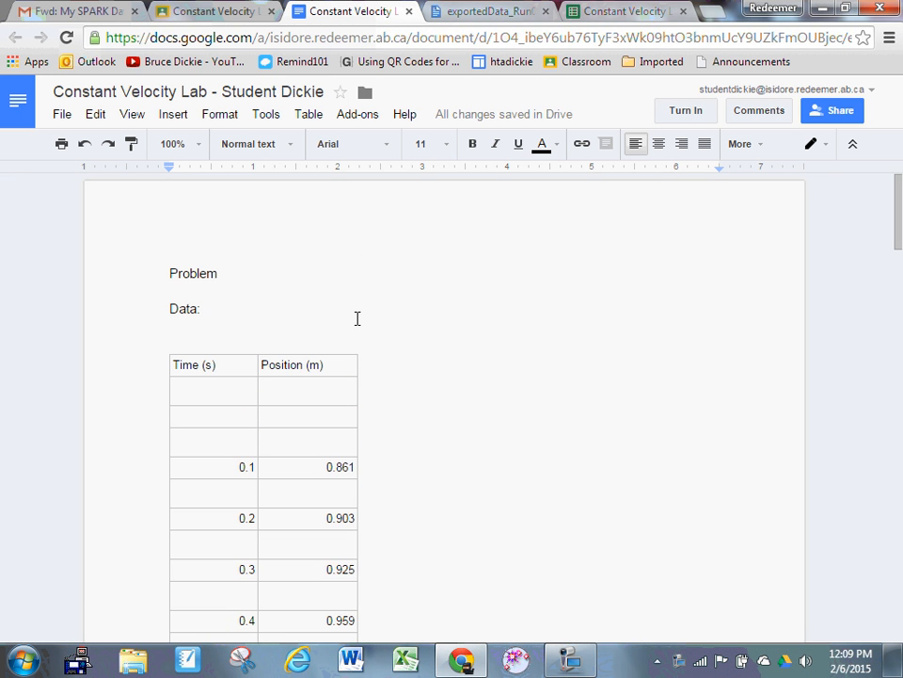
{"action": "scroll", "coordinate": [324, 396], "scroll_direction": "down", "scroll_amount": 2}
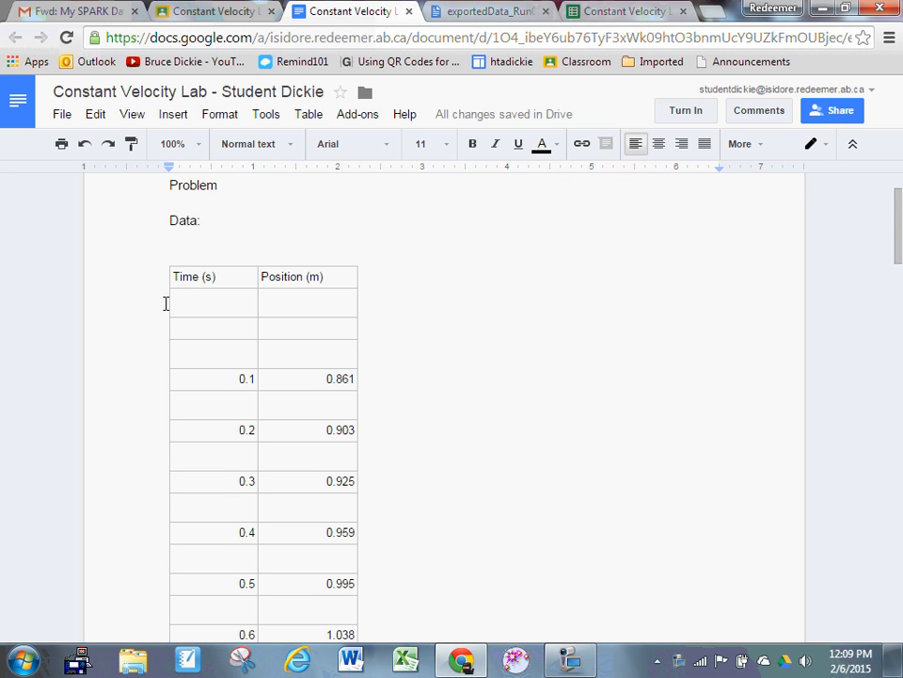
{"action": "left_click_drag", "start_coordinate": [179, 299], "coordinate": [280, 357]}
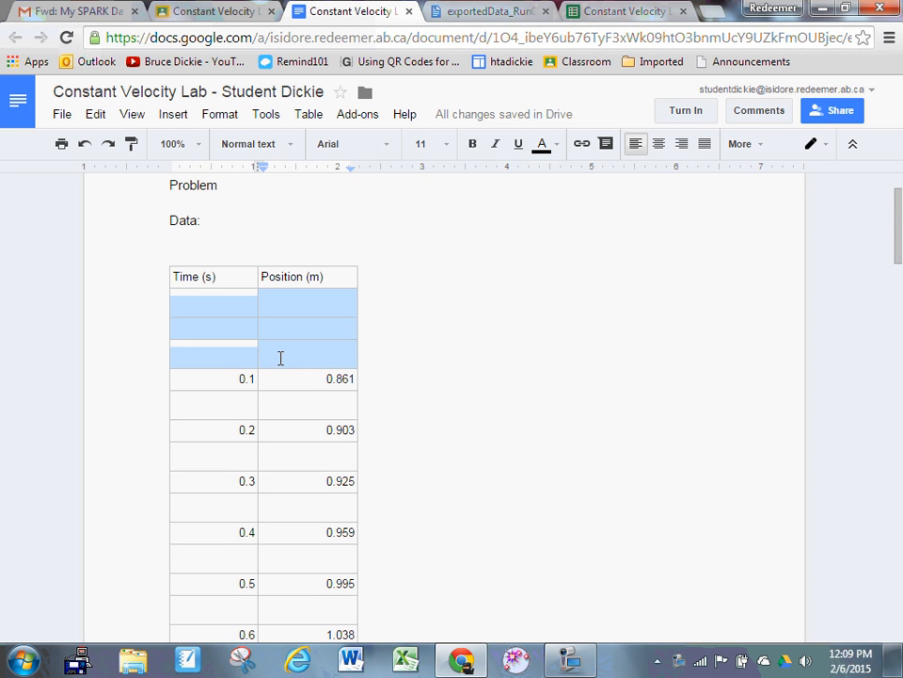
{"action": "left_click", "coordinate": [98, 118]}
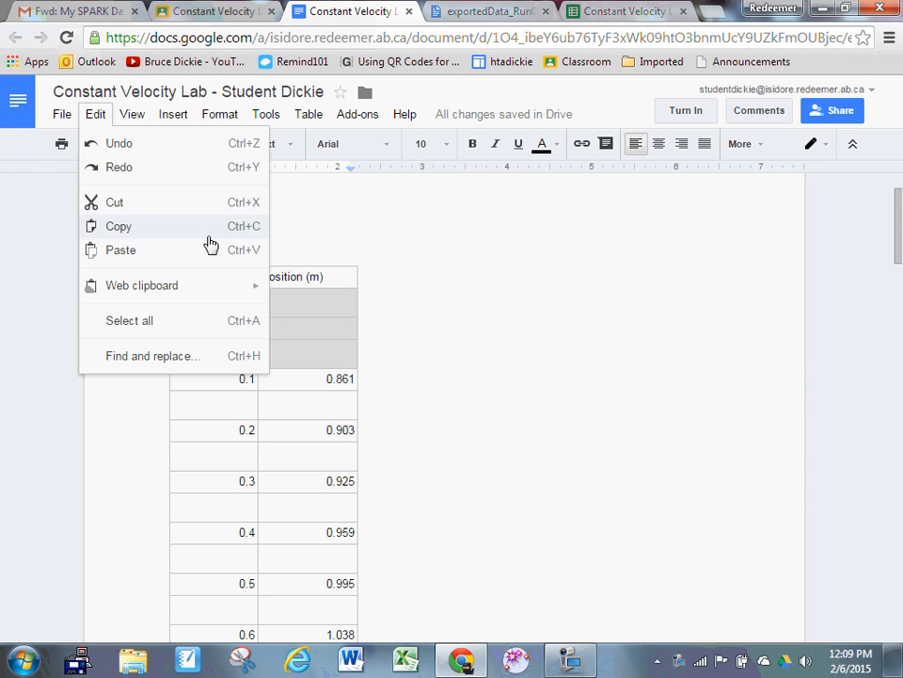
{"action": "left_click", "coordinate": [488, 278]}
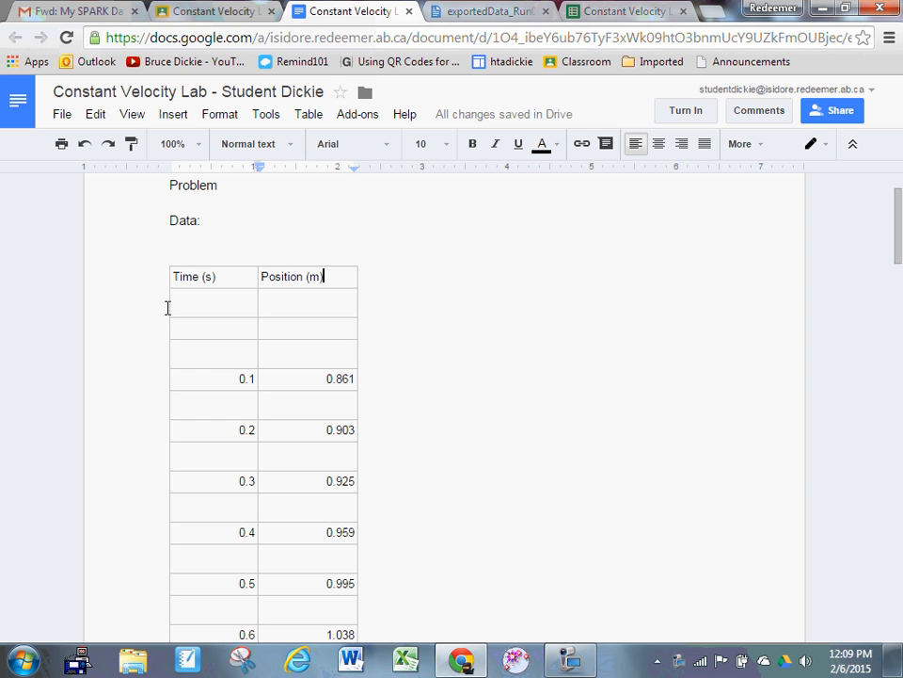
Delete the three empty rows directly below the Time (s) and Position (m) header row of the data table
{"action": "left_click_drag", "start_coordinate": [168, 307], "coordinate": [311, 350]}
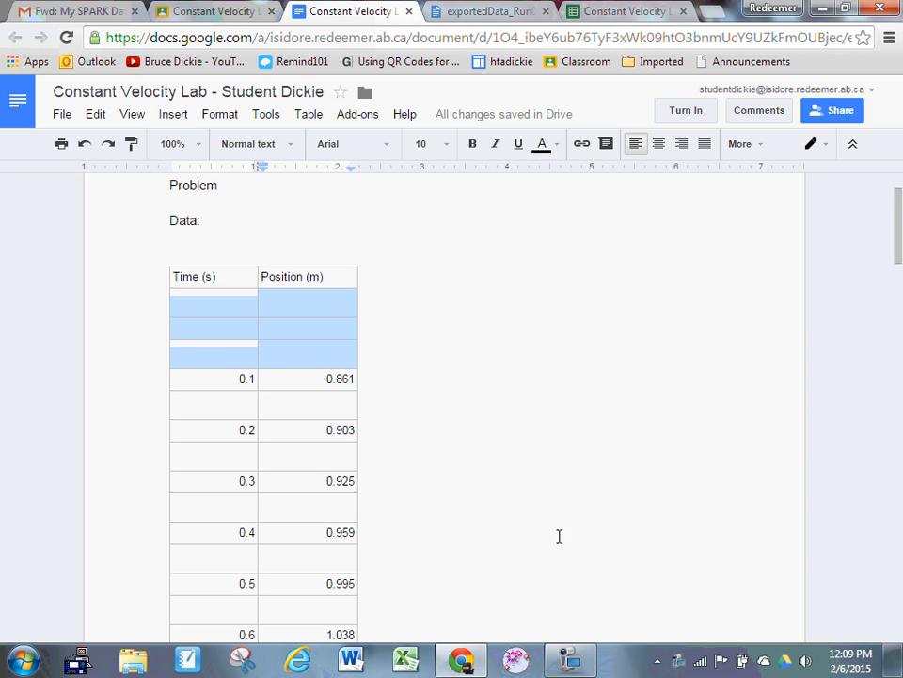
{"action": "left_click", "coordinate": [569, 666]}
{"action": "left_click", "coordinate": [837, 79]}
{"action": "left_click", "coordinate": [757, 83]}
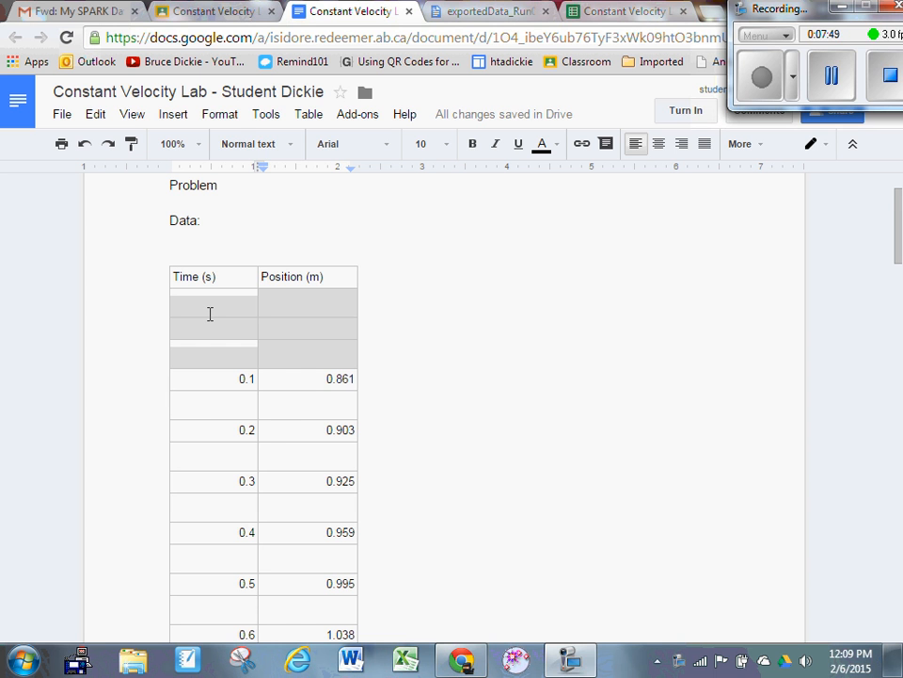
{"action": "right_click", "coordinate": [210, 315]}
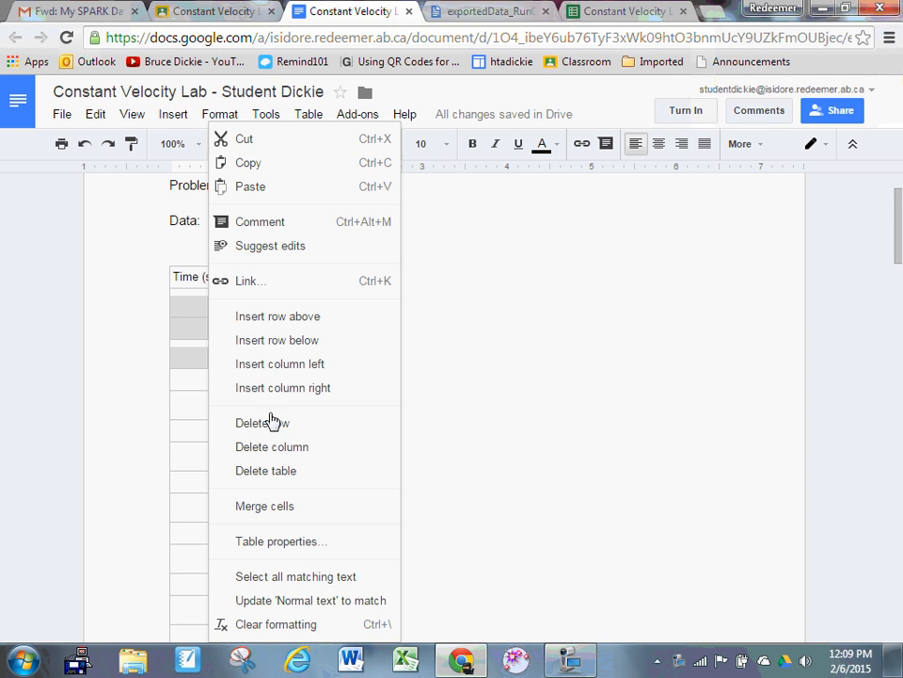
{"action": "left_click", "coordinate": [273, 423]}
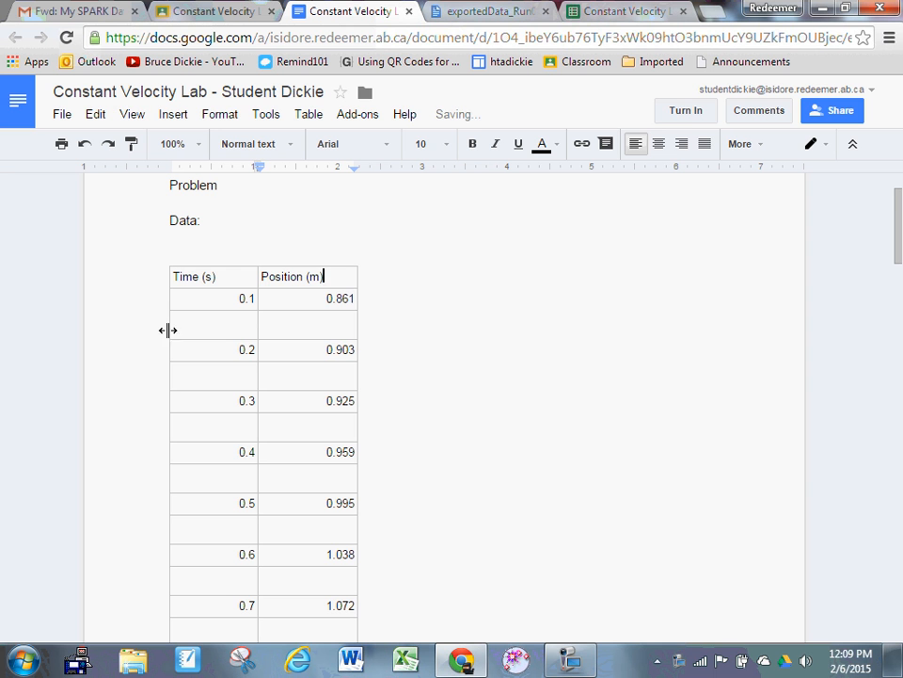
Delete the empty rows directly below the 0.1 s and 0.2 s rows of the data table
{"action": "left_click_drag", "start_coordinate": [175, 328], "coordinate": [274, 329]}
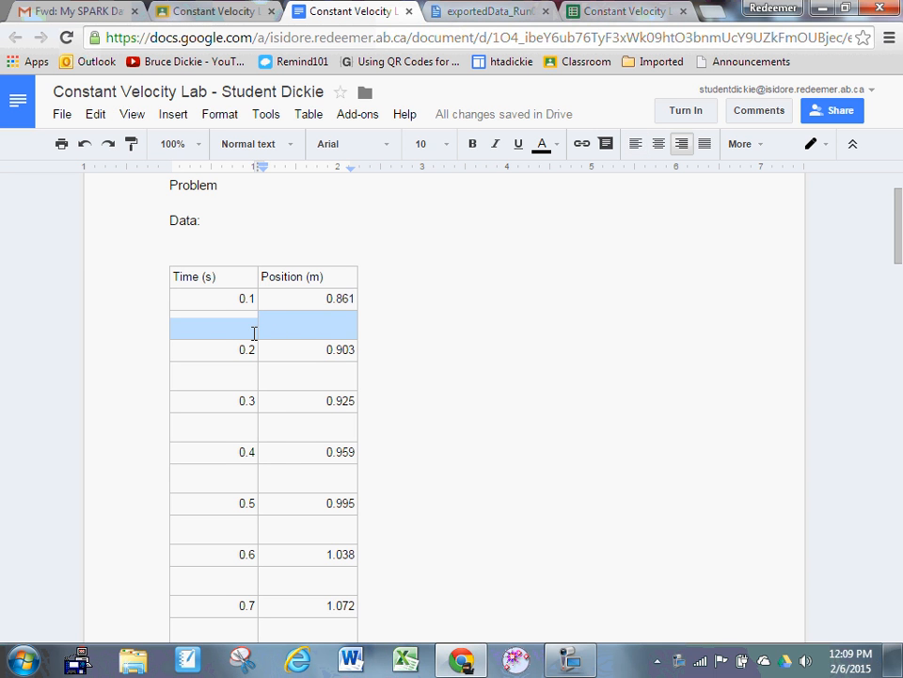
{"action": "right_click", "coordinate": [254, 334]}
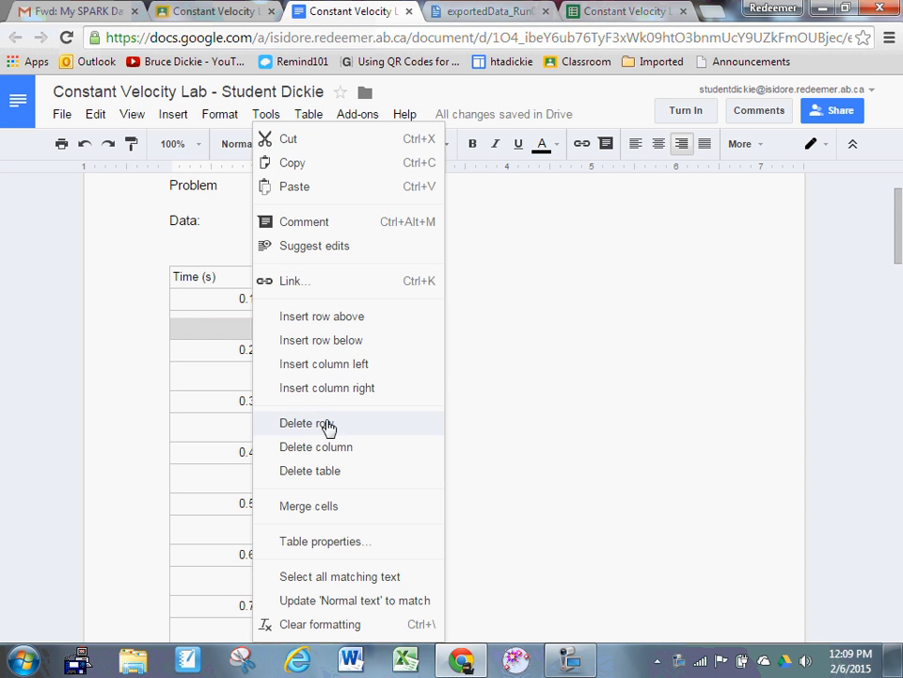
{"action": "left_click", "coordinate": [325, 424]}
{"action": "left_click_drag", "start_coordinate": [267, 346], "coordinate": [284, 353]}
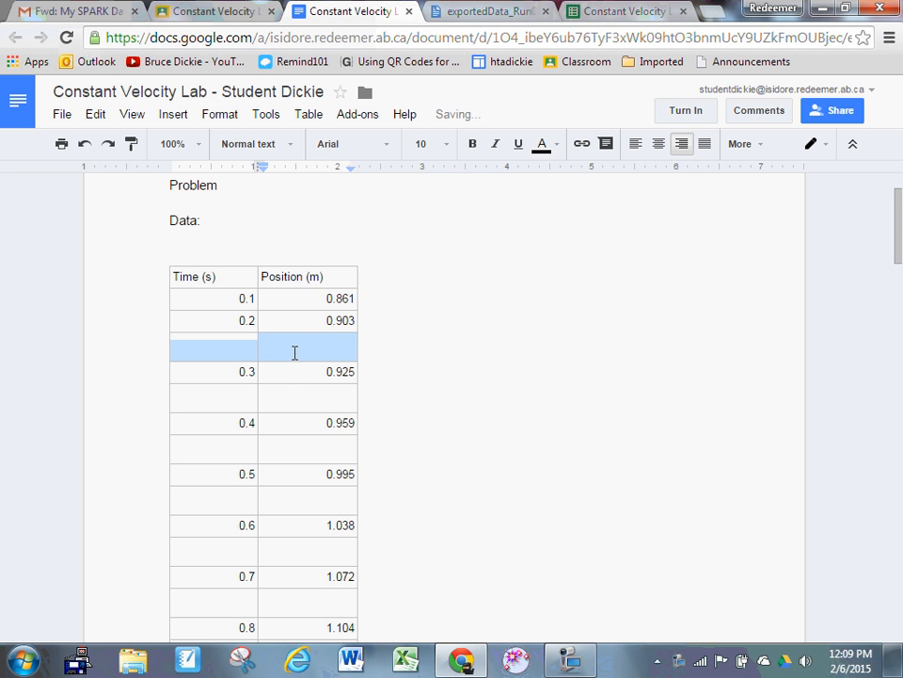
{"action": "right_click", "coordinate": [294, 354]}
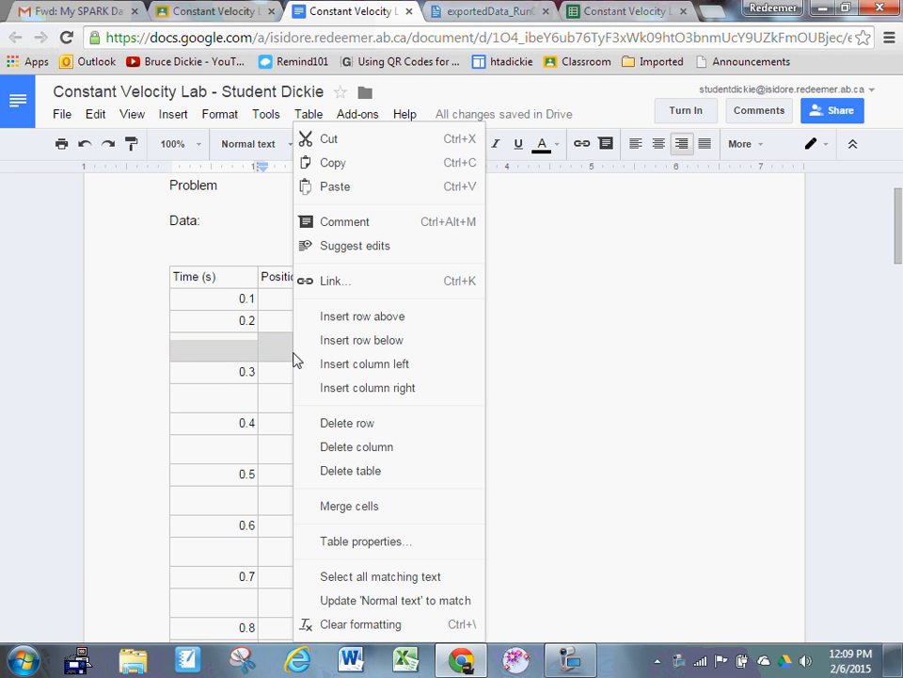
{"action": "left_click", "coordinate": [371, 420]}
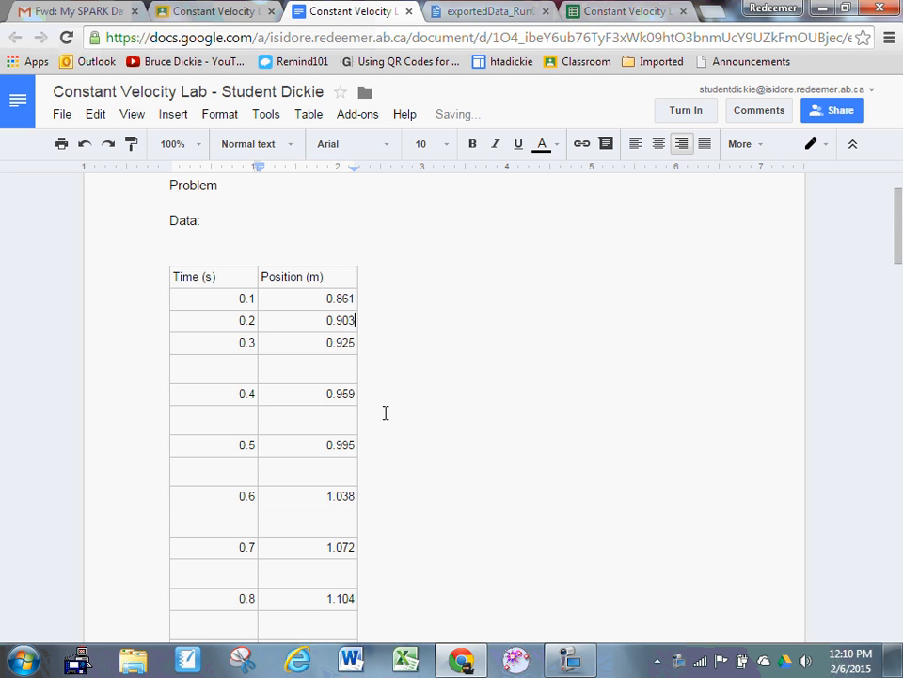
Add the heading "Analysis:" below the end of the data table, followed by a new line
{"action": "scroll", "coordinate": [385, 412], "scroll_direction": "down", "scroll_amount": 15}
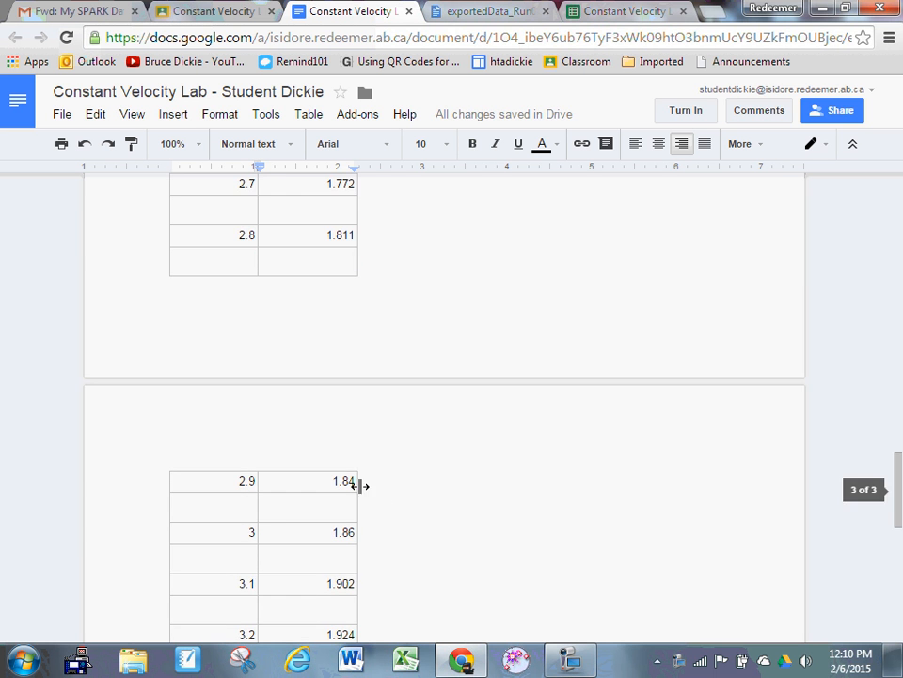
{"action": "scroll", "coordinate": [376, 485], "scroll_direction": "down", "scroll_amount": 8}
{"action": "left_click", "coordinate": [286, 398]}
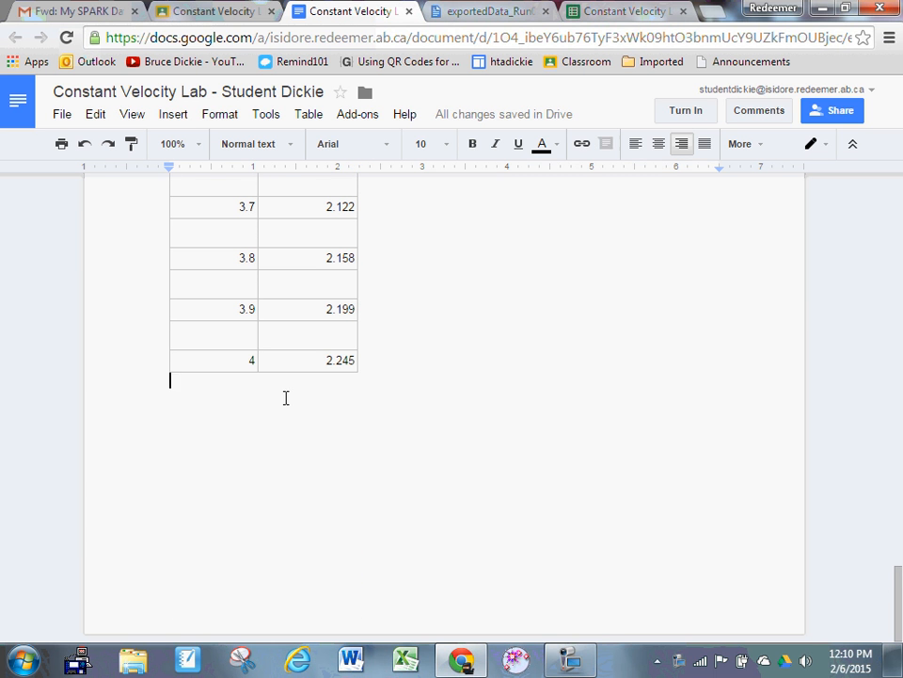
{"action": "double_click", "coordinate": [286, 398]}
{"action": "key", "text": "BackSpace"}
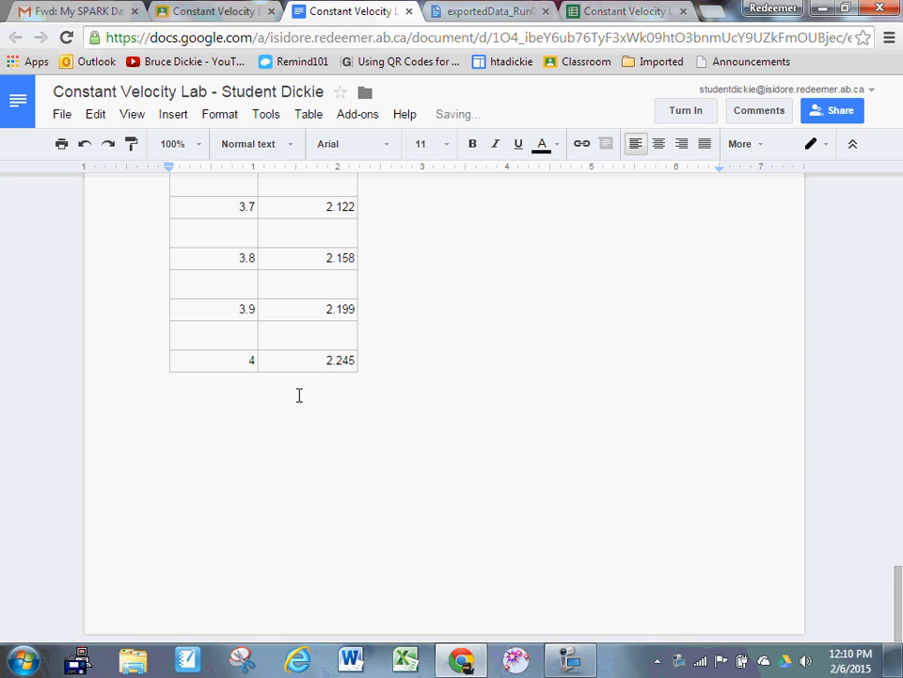
{"action": "type", "text": "Analysis:"}
{"action": "key", "text": "Return"}
Copy the Position vs. Time chart from the lab spreadsheet and paste it under "Analysis:" in the lab document
{"action": "left_click", "coordinate": [576, 12]}
{"action": "scroll", "coordinate": [597, 320], "scroll_direction": "up", "scroll_amount": 15}
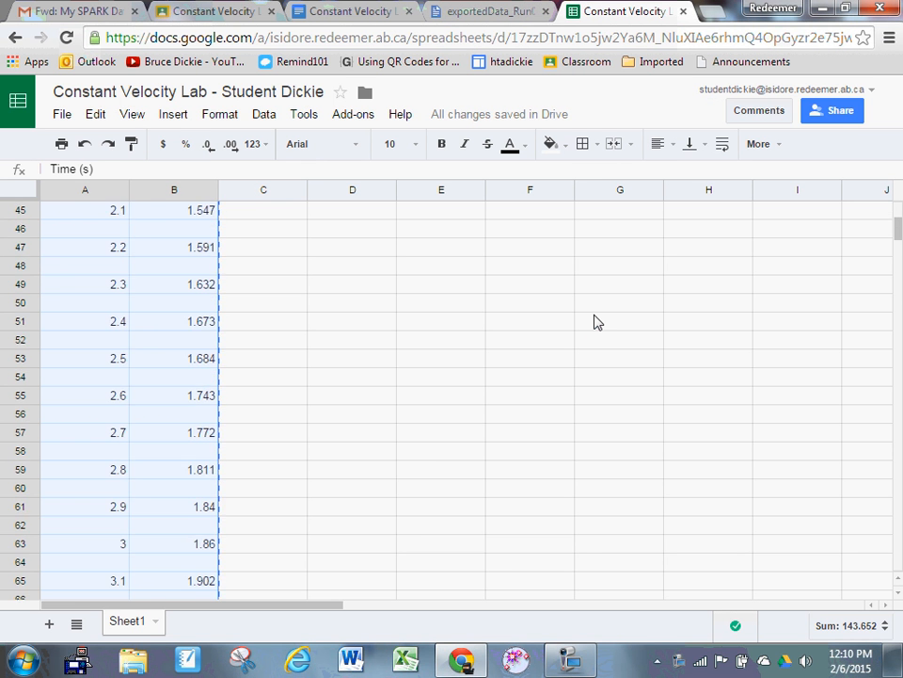
{"action": "left_click", "coordinate": [602, 297]}
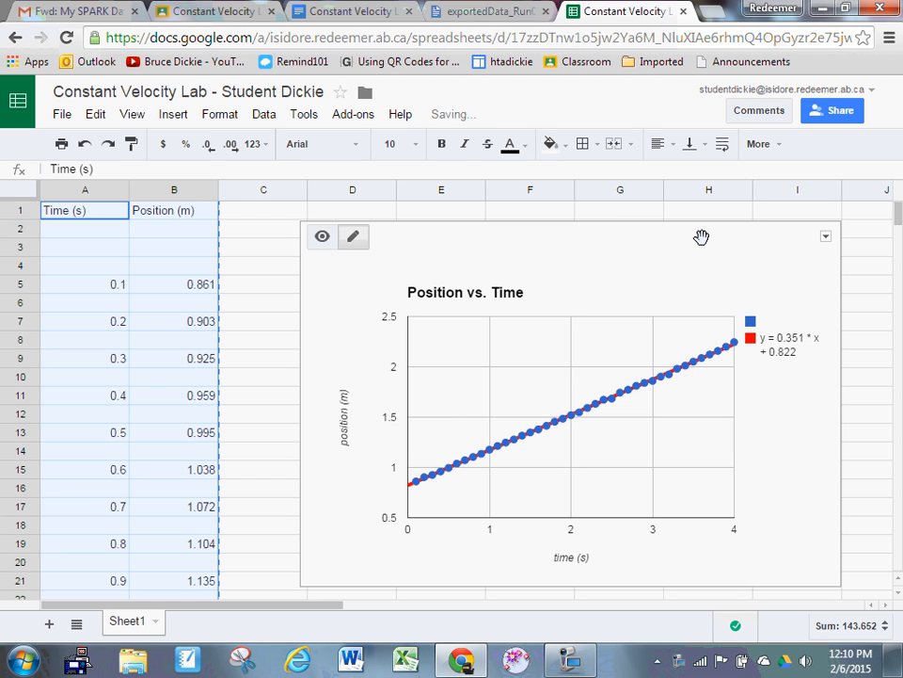
{"action": "left_click", "coordinate": [355, 14]}
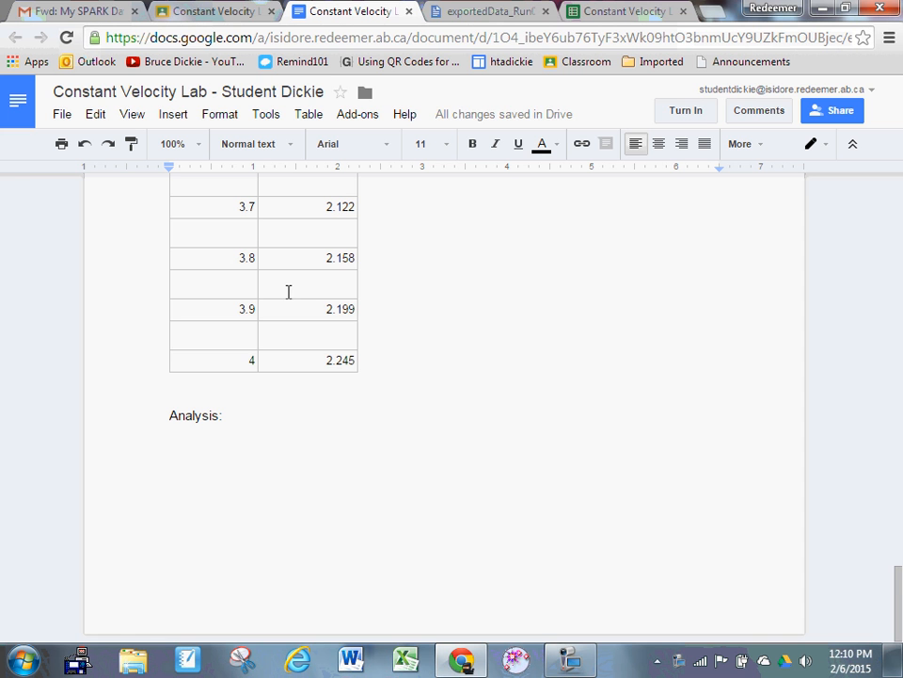
{"action": "key", "text": "ctrl+v"}
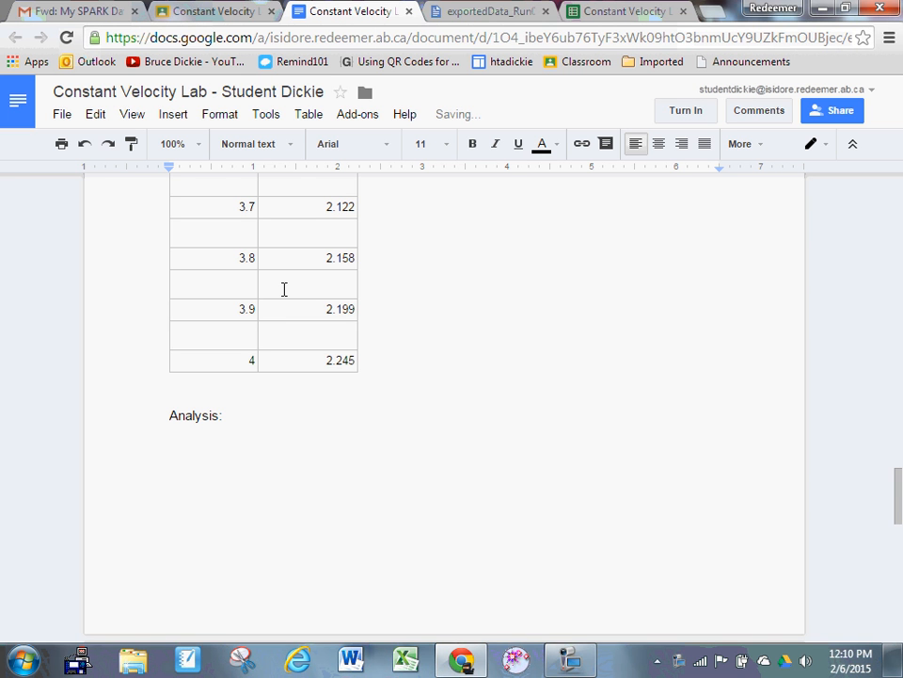
Enter the headings "Conclusion" and "SOurces of Error" on separate lines below the pasted chart
{"action": "scroll", "coordinate": [296, 359], "scroll_direction": "down", "scroll_amount": 3}
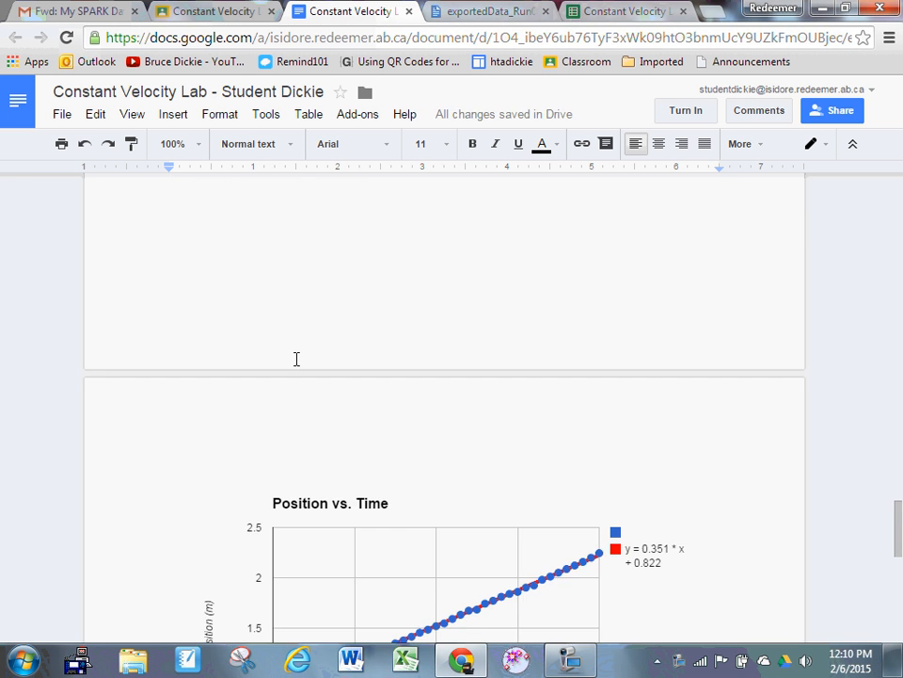
{"action": "scroll", "coordinate": [309, 377], "scroll_direction": "down", "scroll_amount": 4}
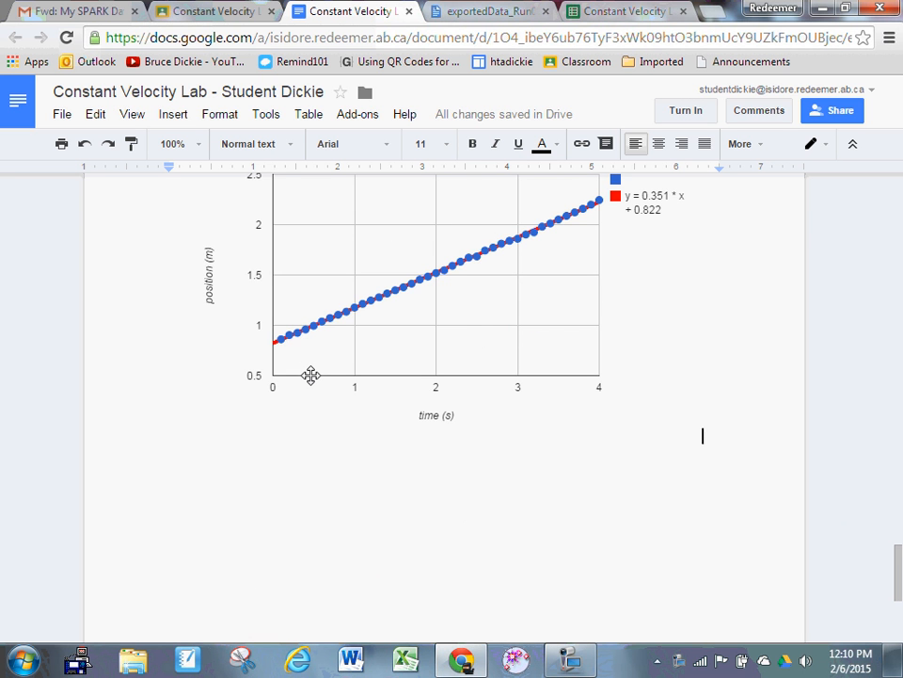
{"action": "key", "text": "Return"}
{"action": "type", "text": "C"}
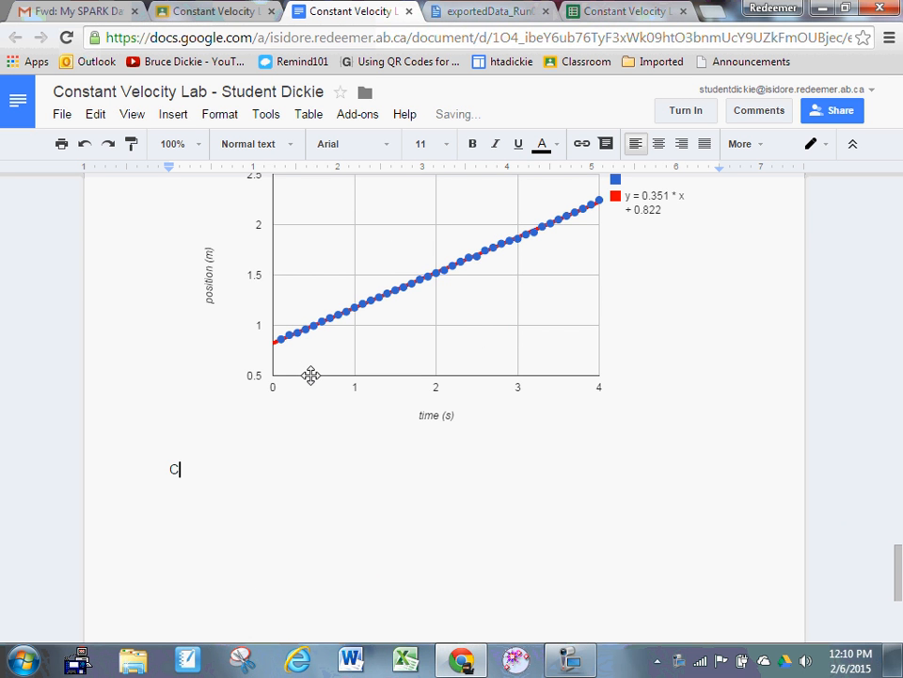
{"action": "type", "text": "onclusion"}
{"action": "key", "text": "Return"}
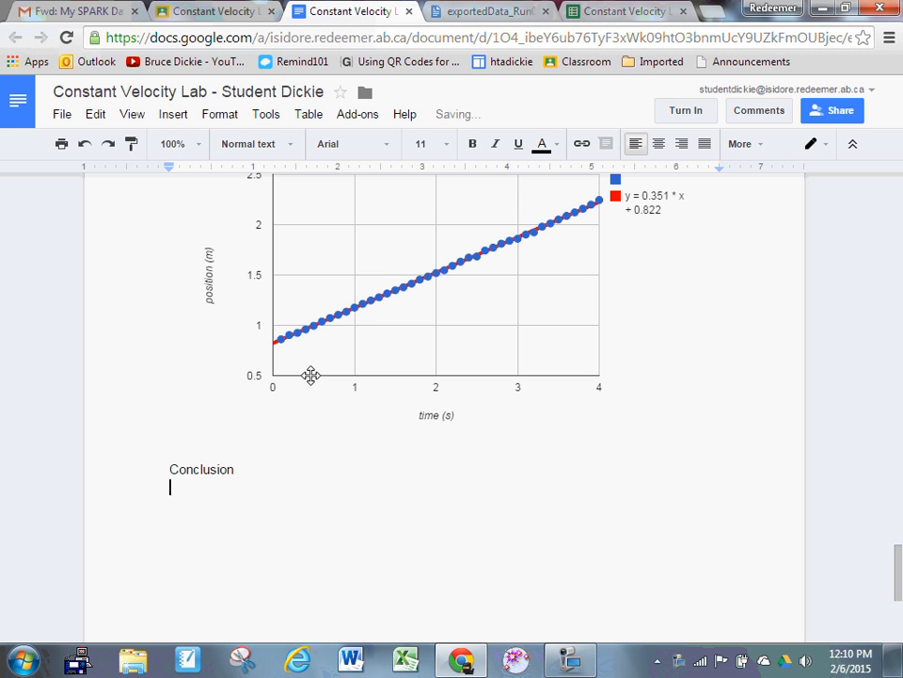
{"action": "type", "text": "SOurces of "}
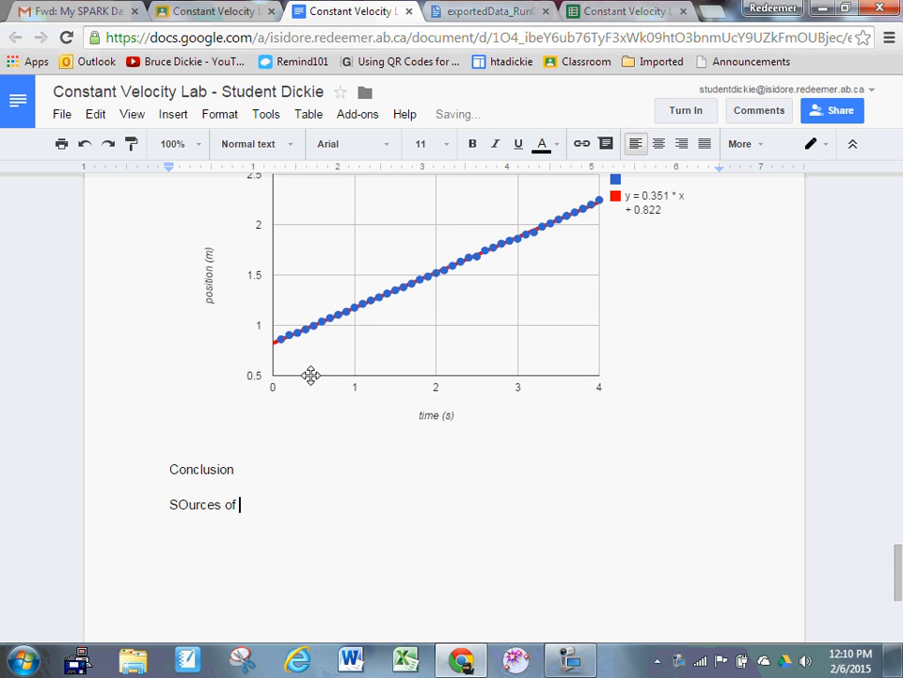
{"action": "type", "text": "Error"}
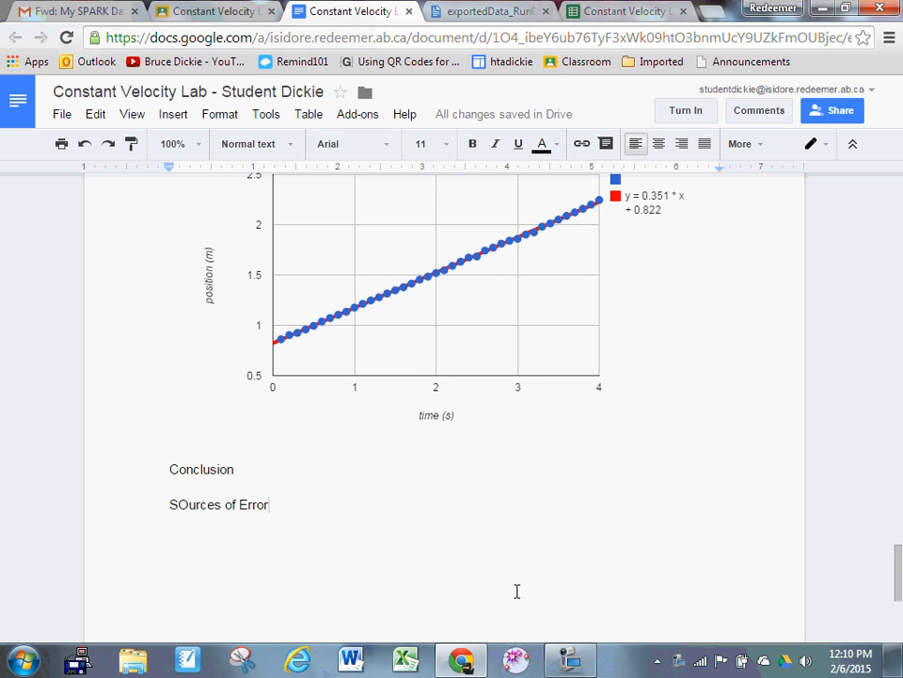
{"action": "left_click", "coordinate": [569, 660]}
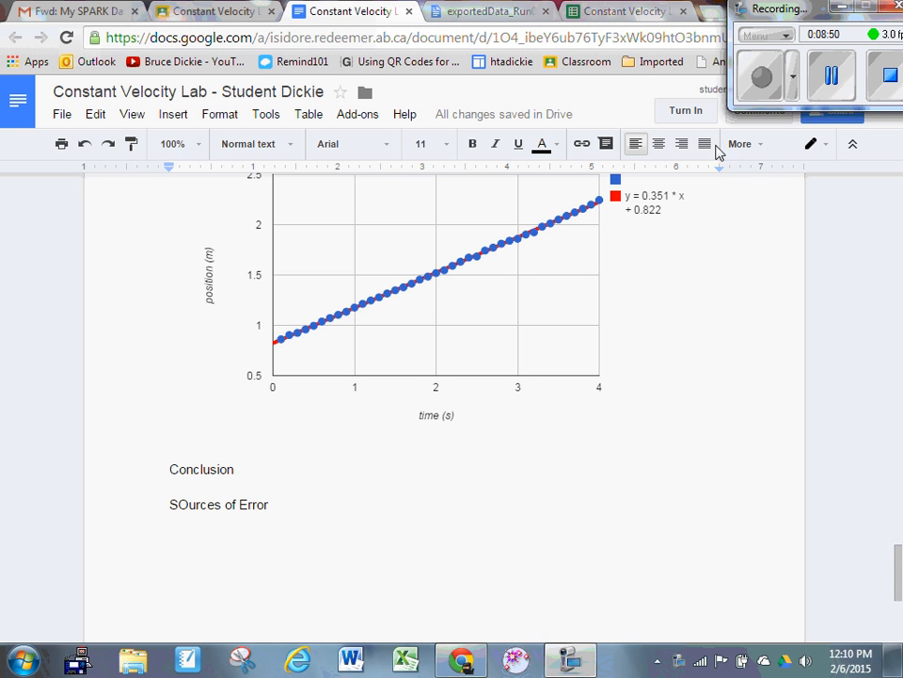